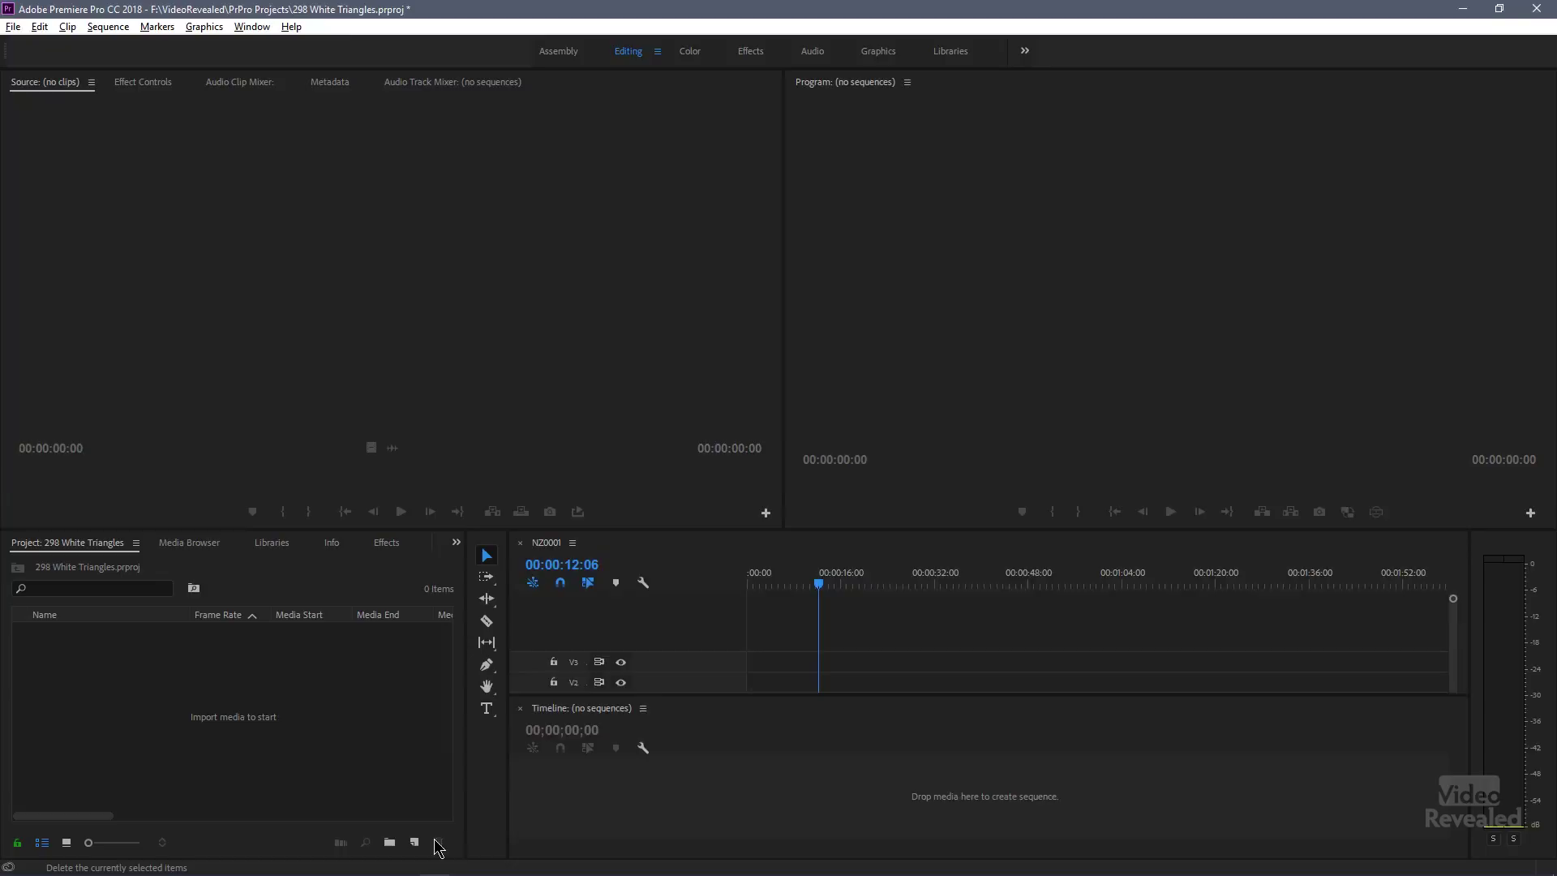
Step: Import the New Zealand clips, starting from NZ0001, from the Media Browser into the project
click(189, 543)
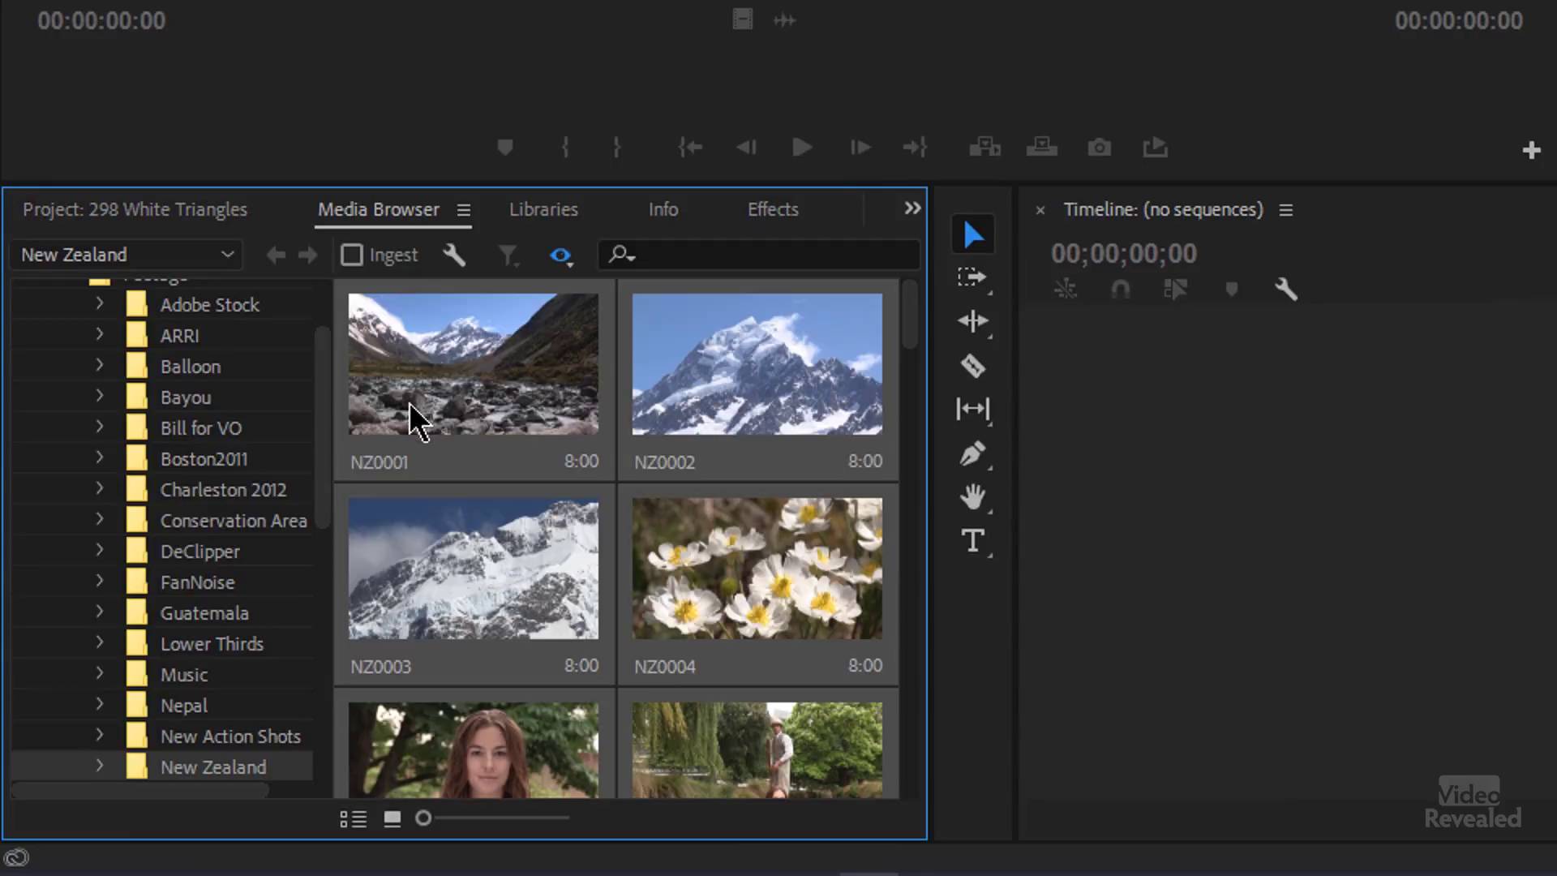
click(462, 381)
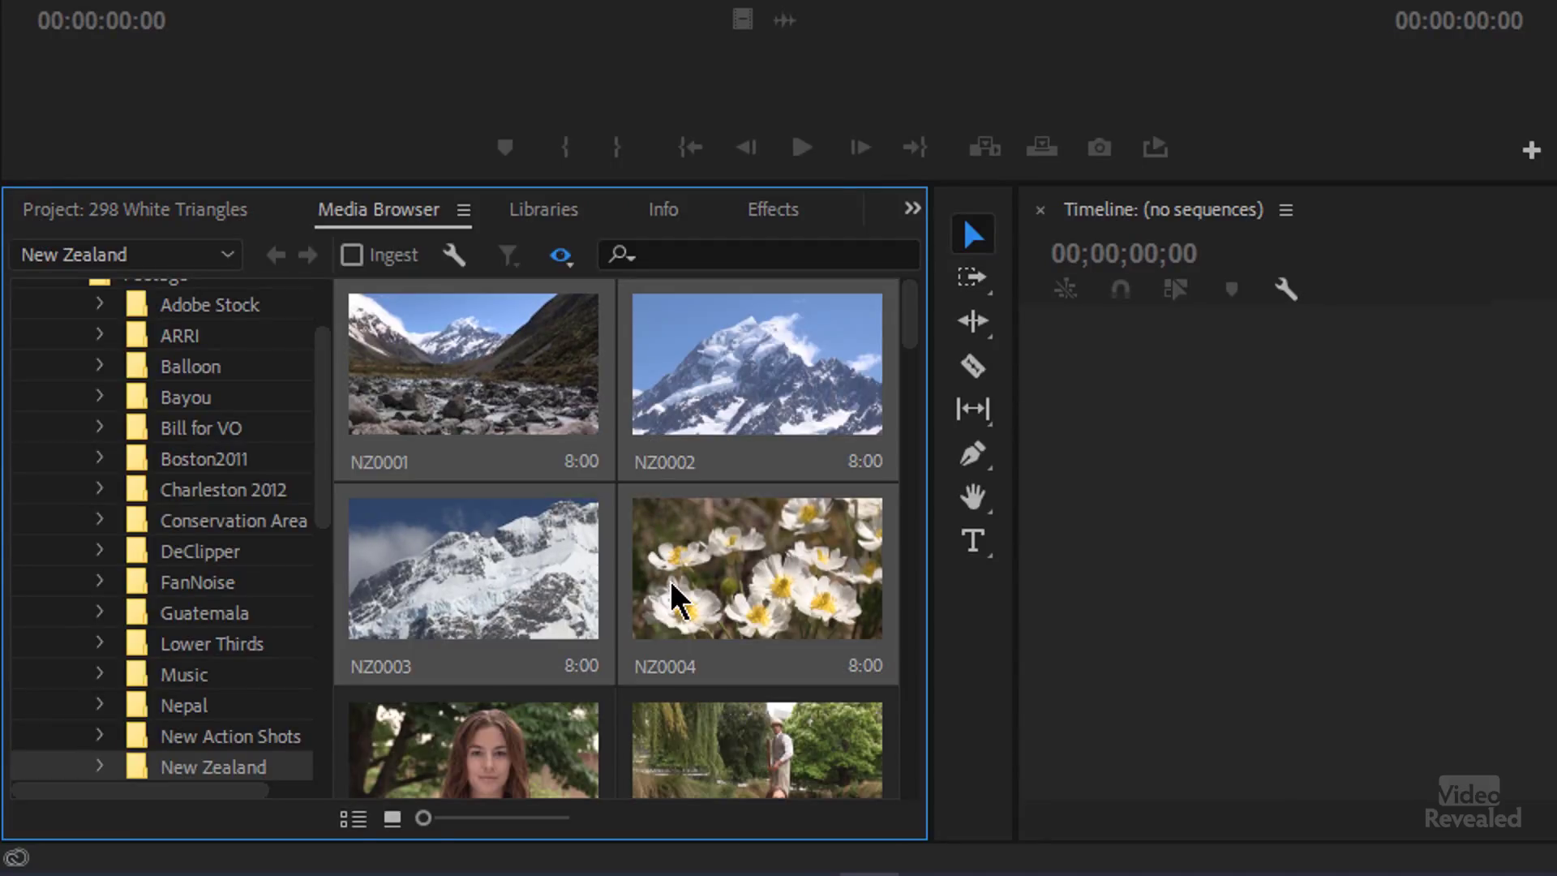
scroll(685, 588, down, 2)
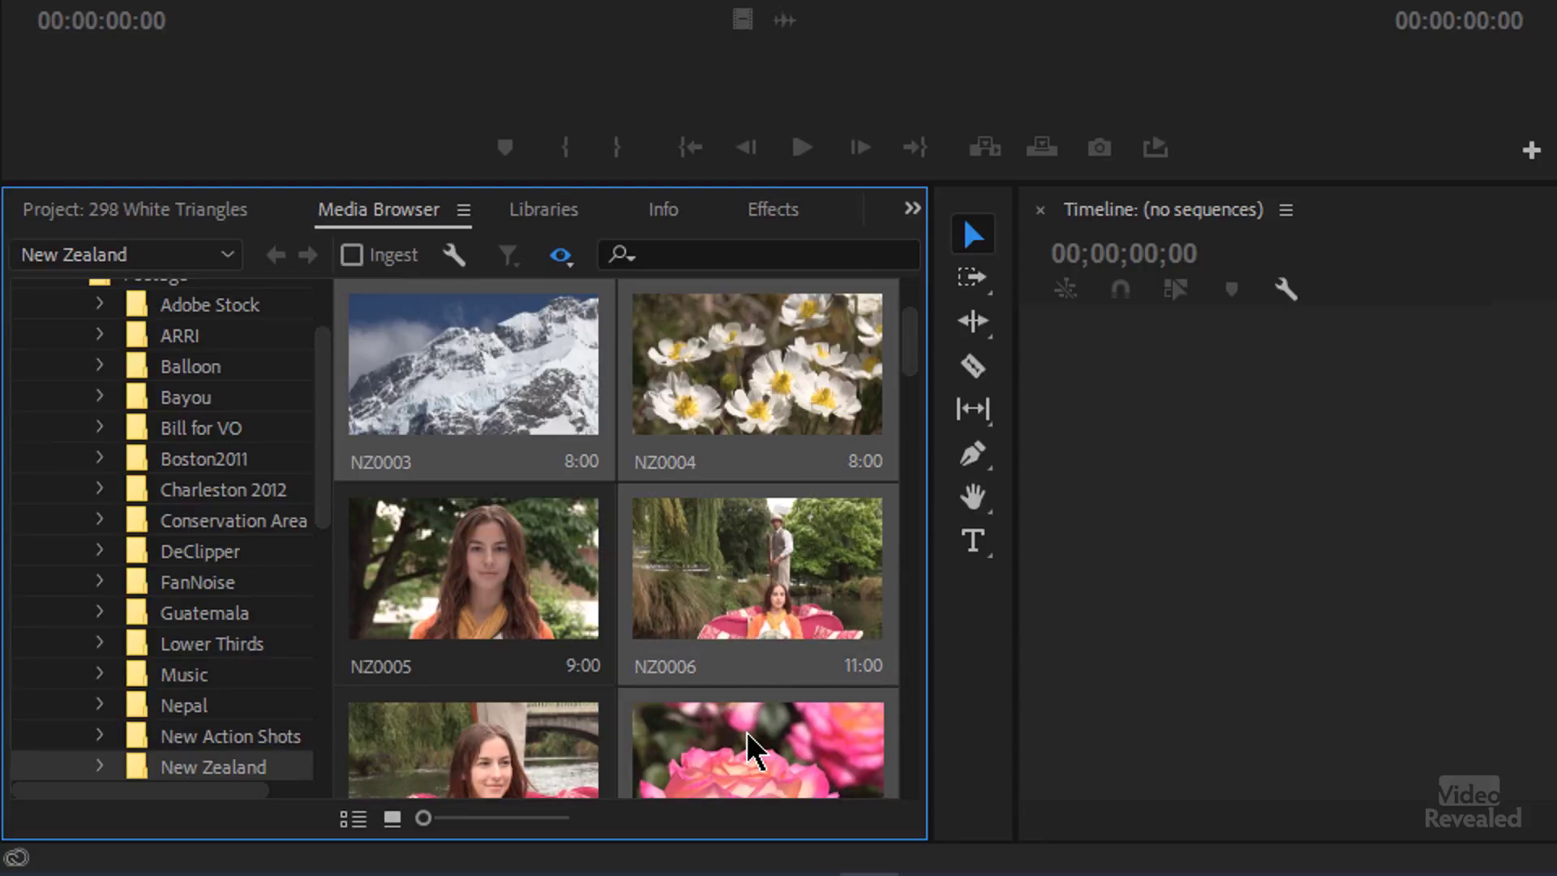
right_click(755, 751)
click(791, 771)
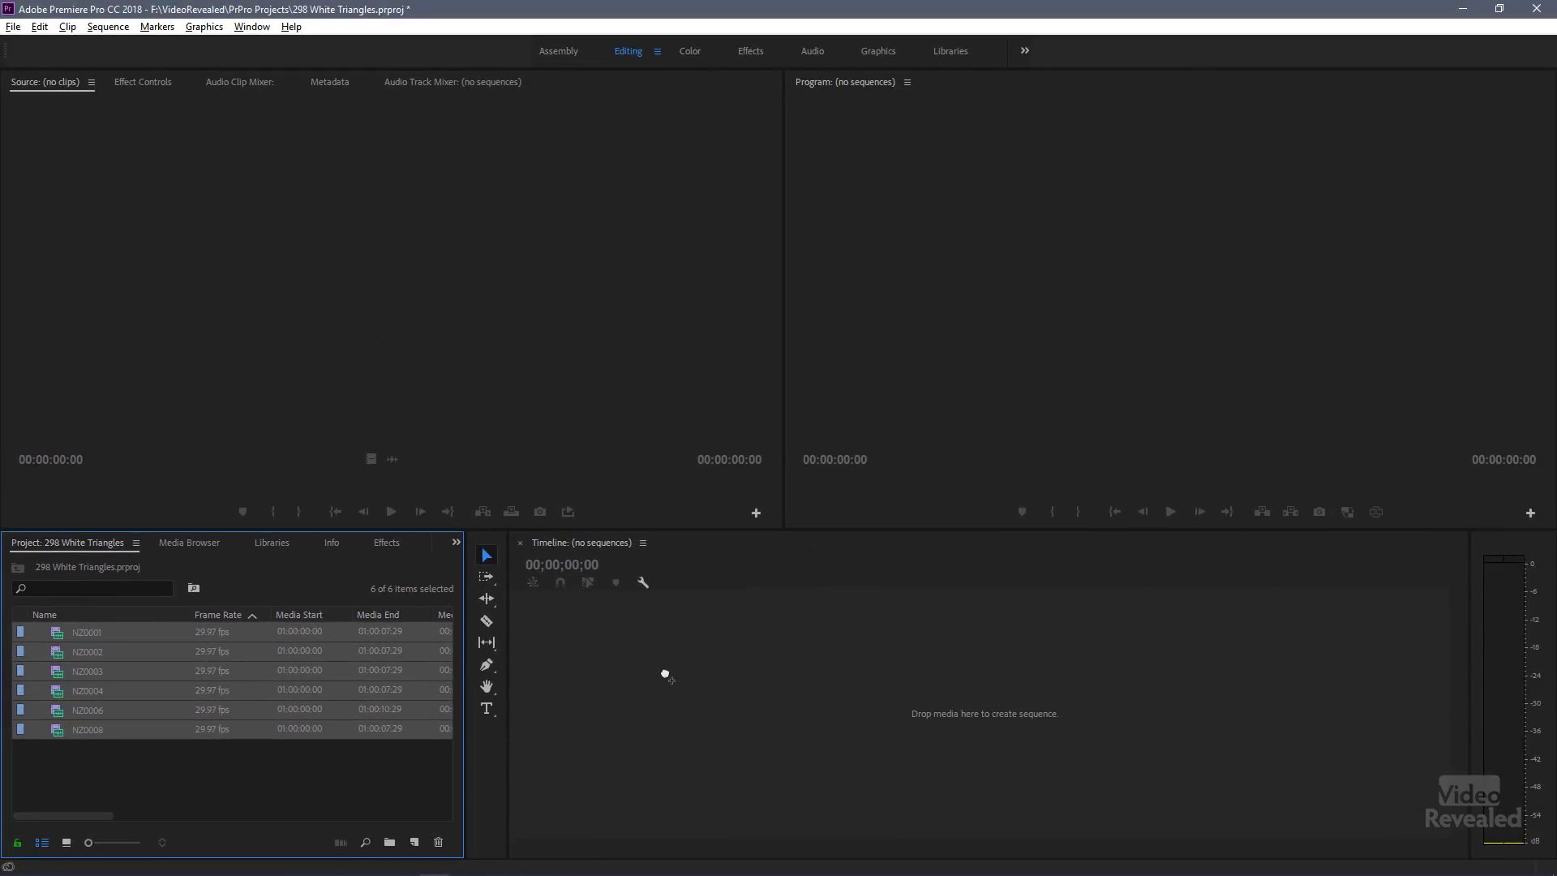
Step: Build sequence NZ0008 from the imported clips and zoom into the timeline
drag(751, 696, 747, 695)
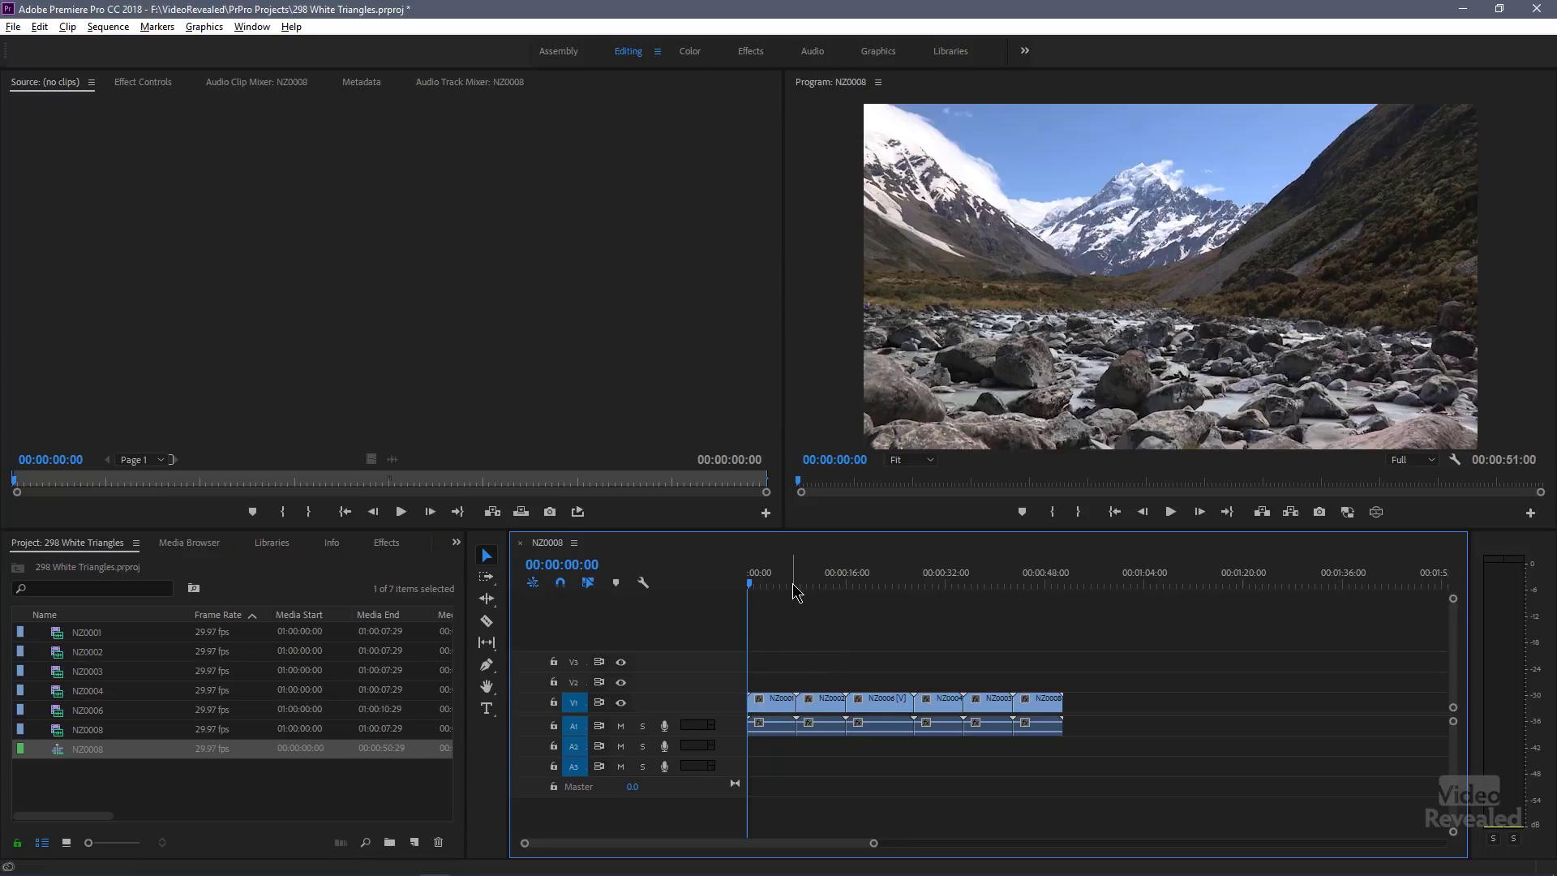
key(=)
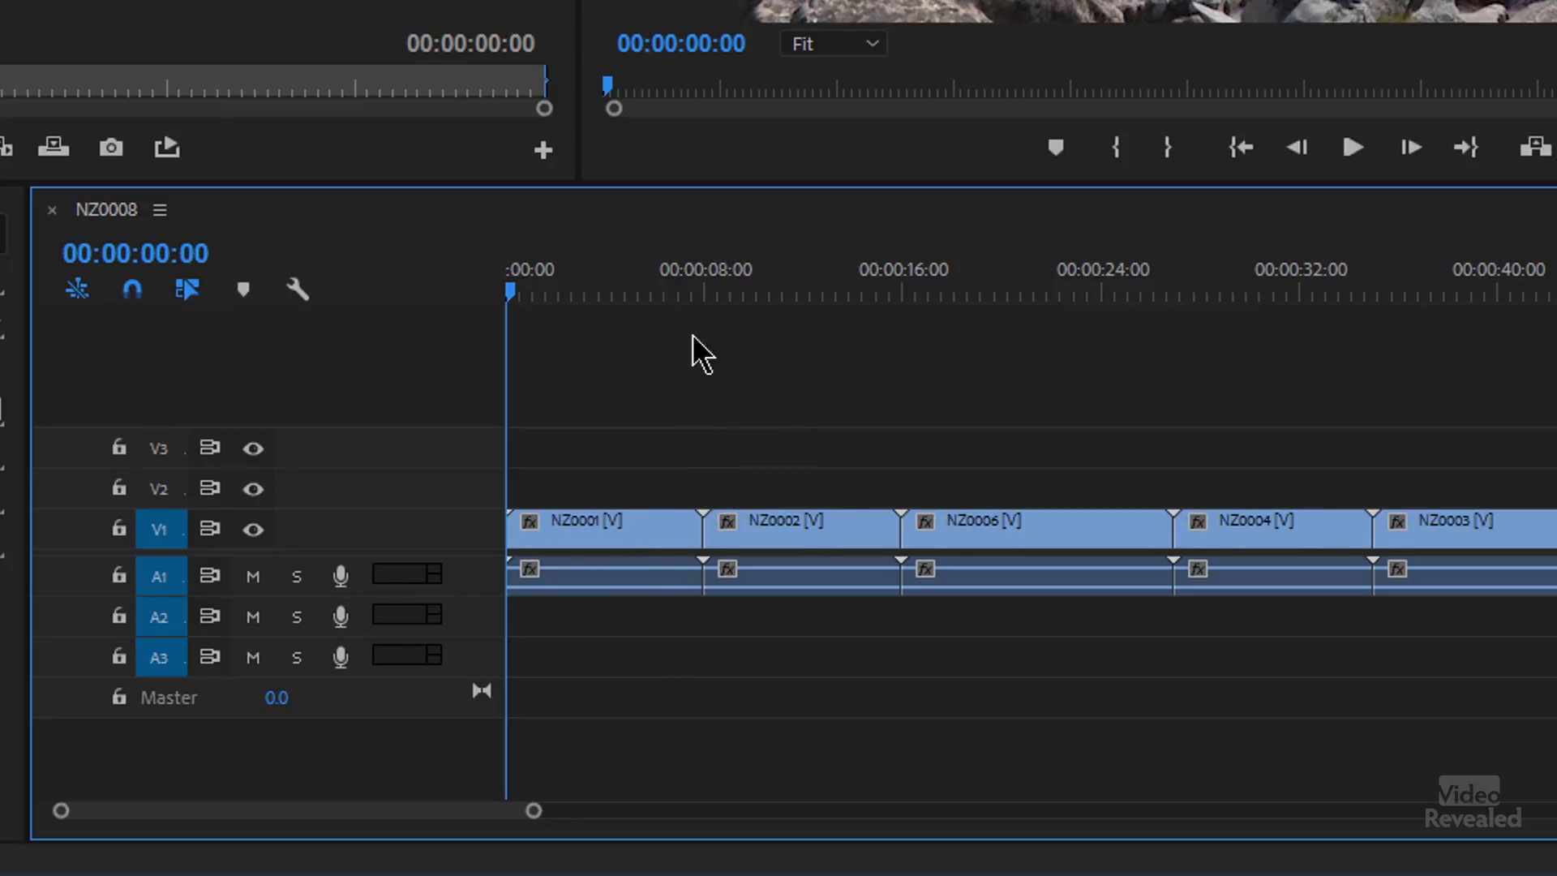
key(=)
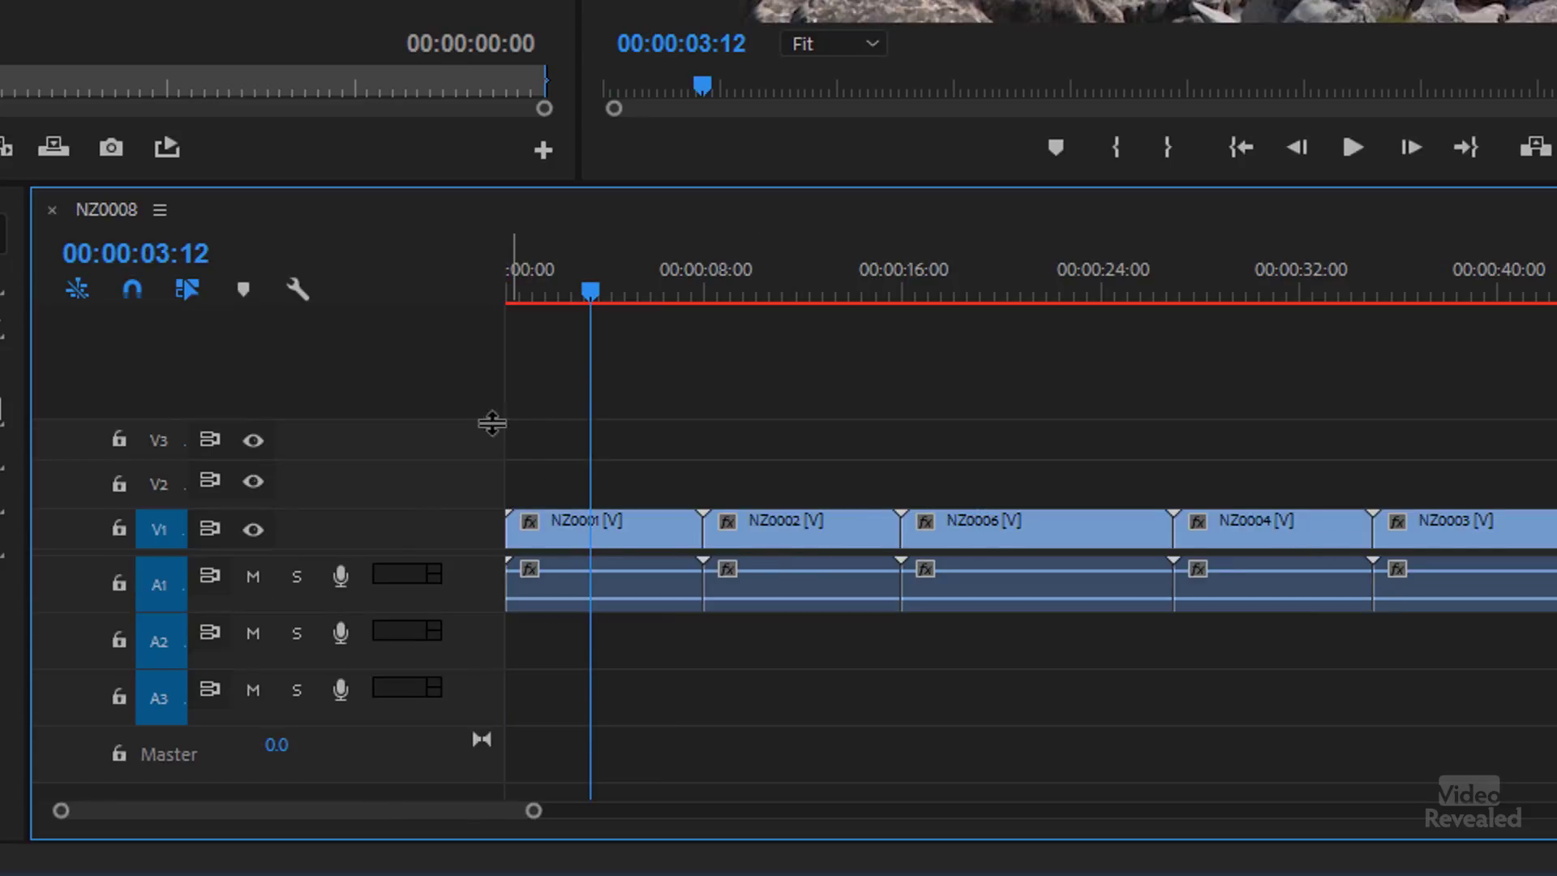
Step: Raise NZ0001's video onto track V3, expand V3 to show thumbnails, and scrub through the clip
click(567, 529)
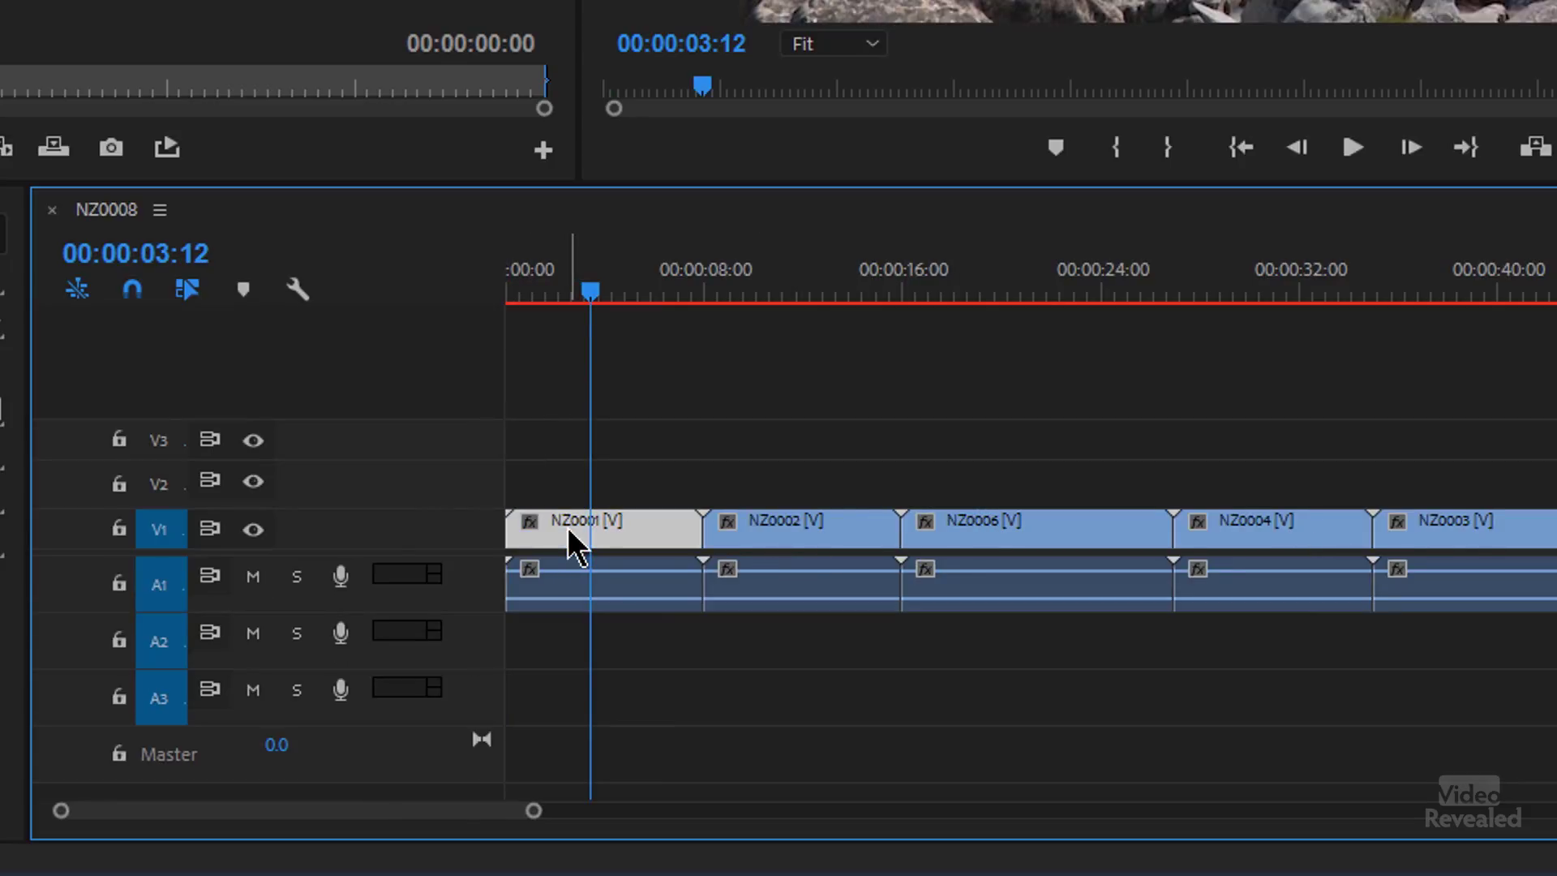
key(alt+Up)
key(alt+Up)
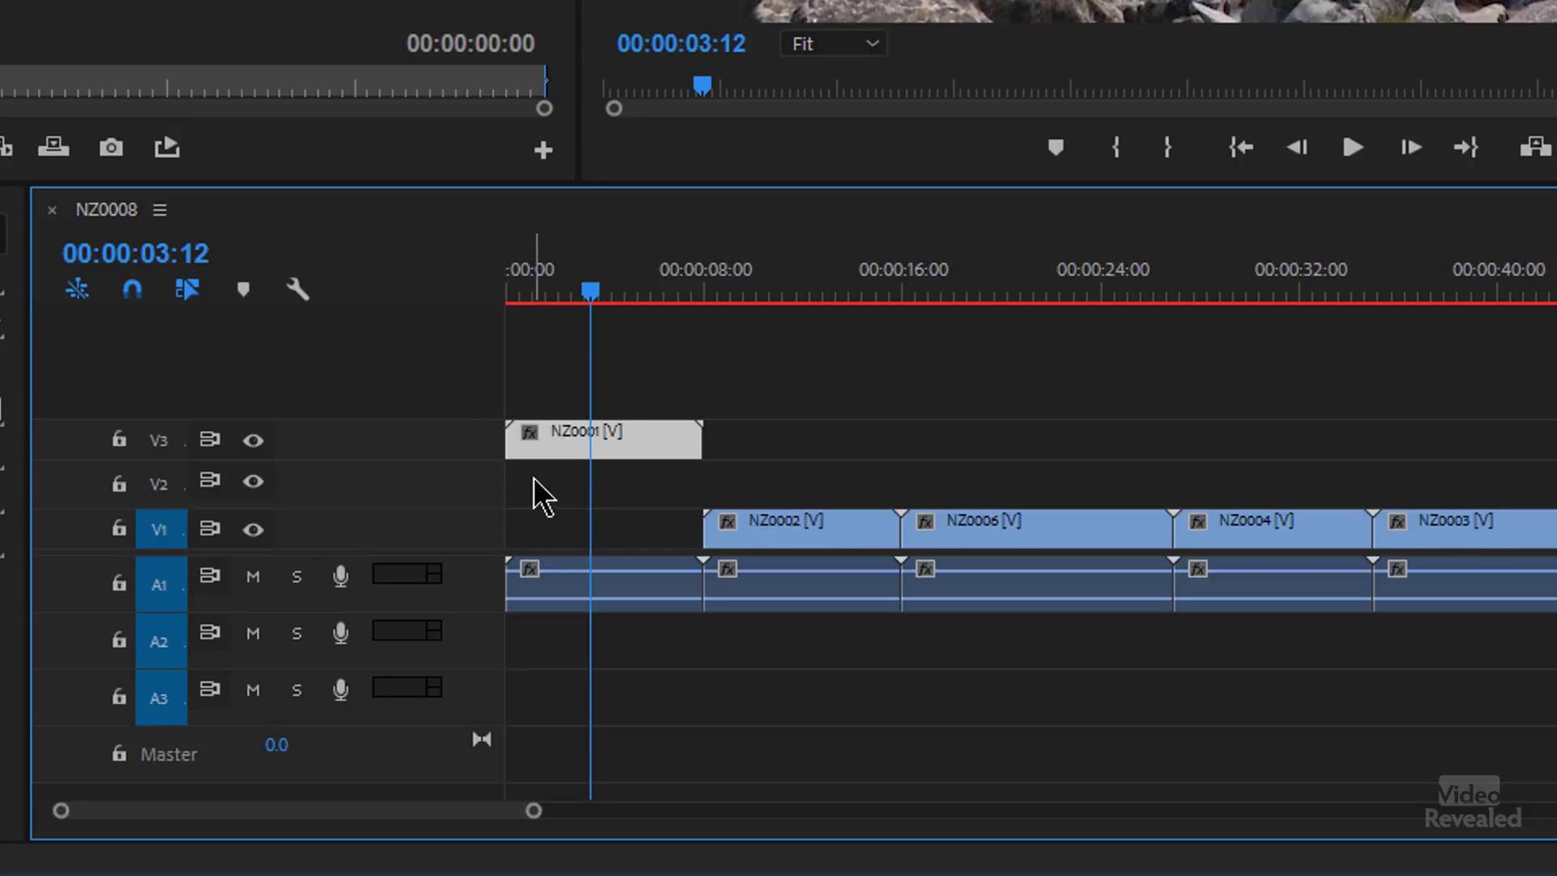
double_click(466, 436)
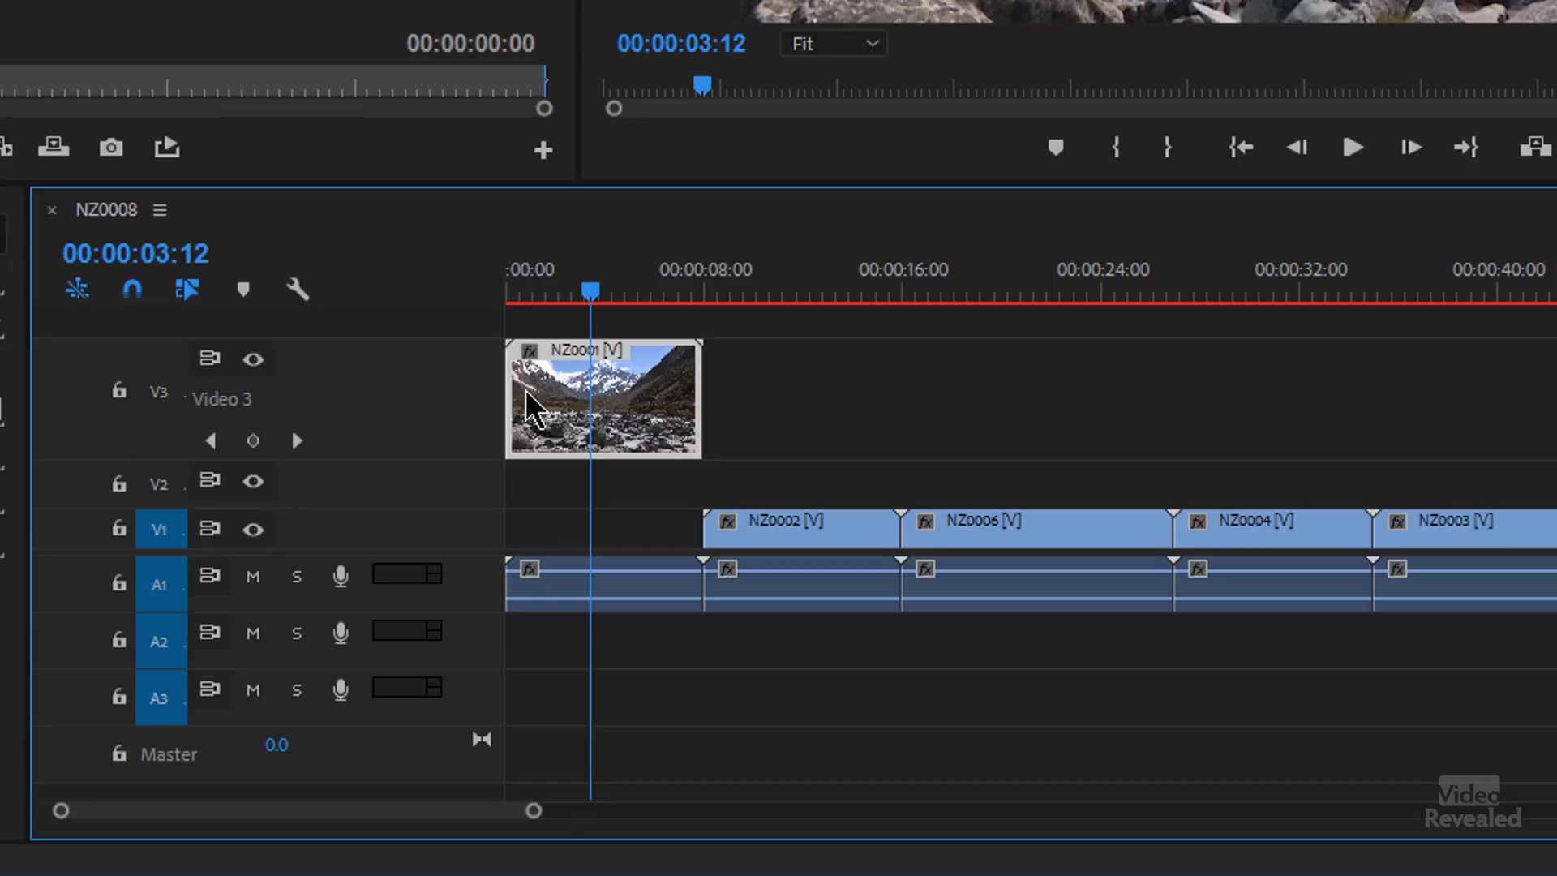
key(=)
key(=)
key(=)
key(minus)
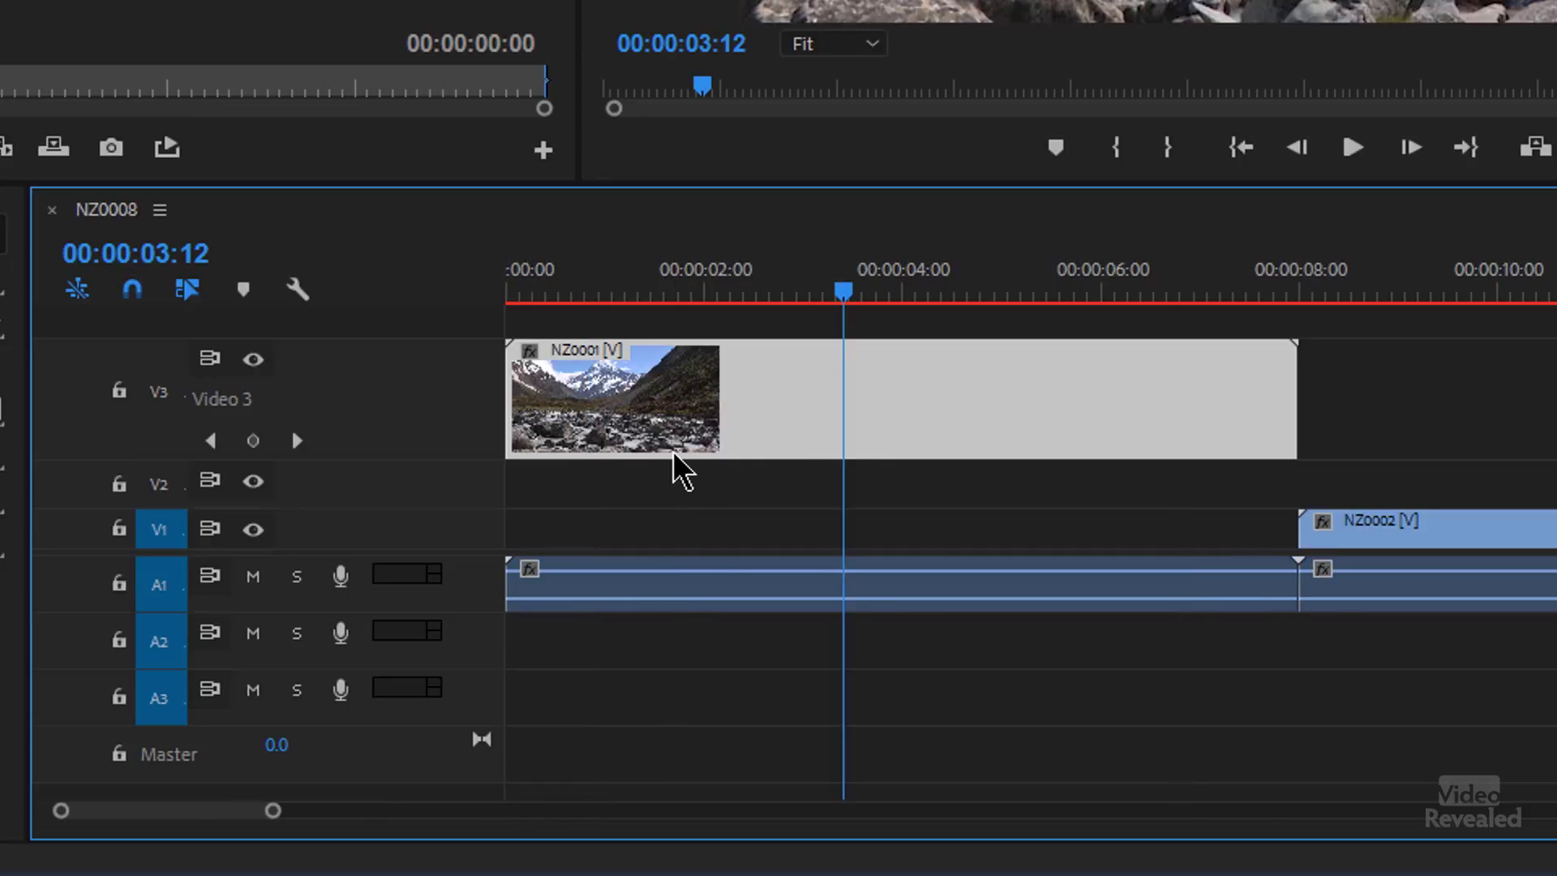
drag(868, 267, 499, 301)
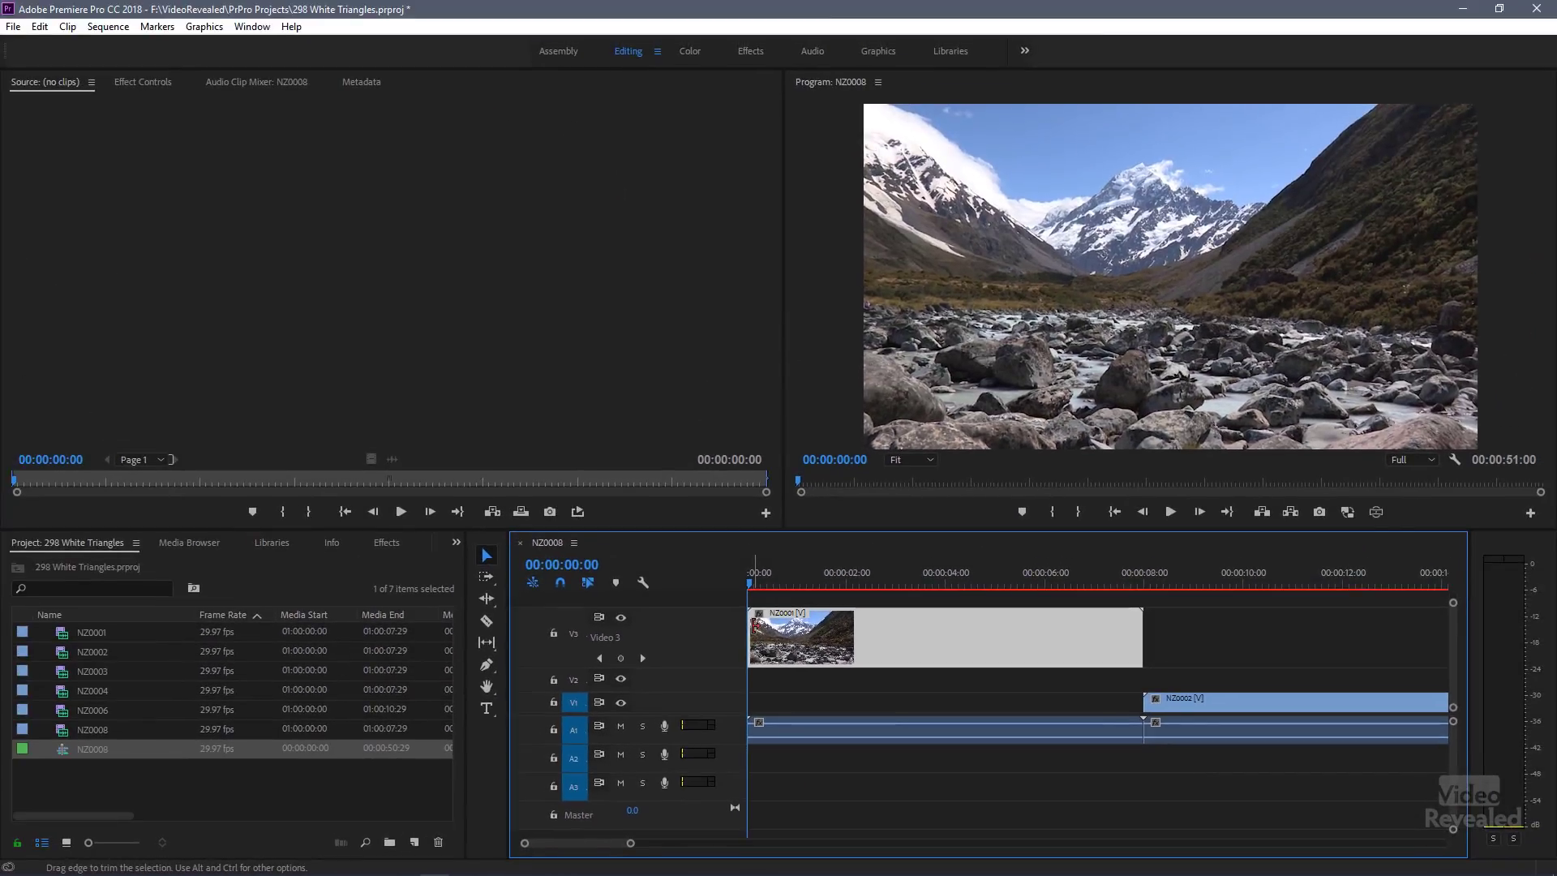
drag(785, 582, 1056, 577)
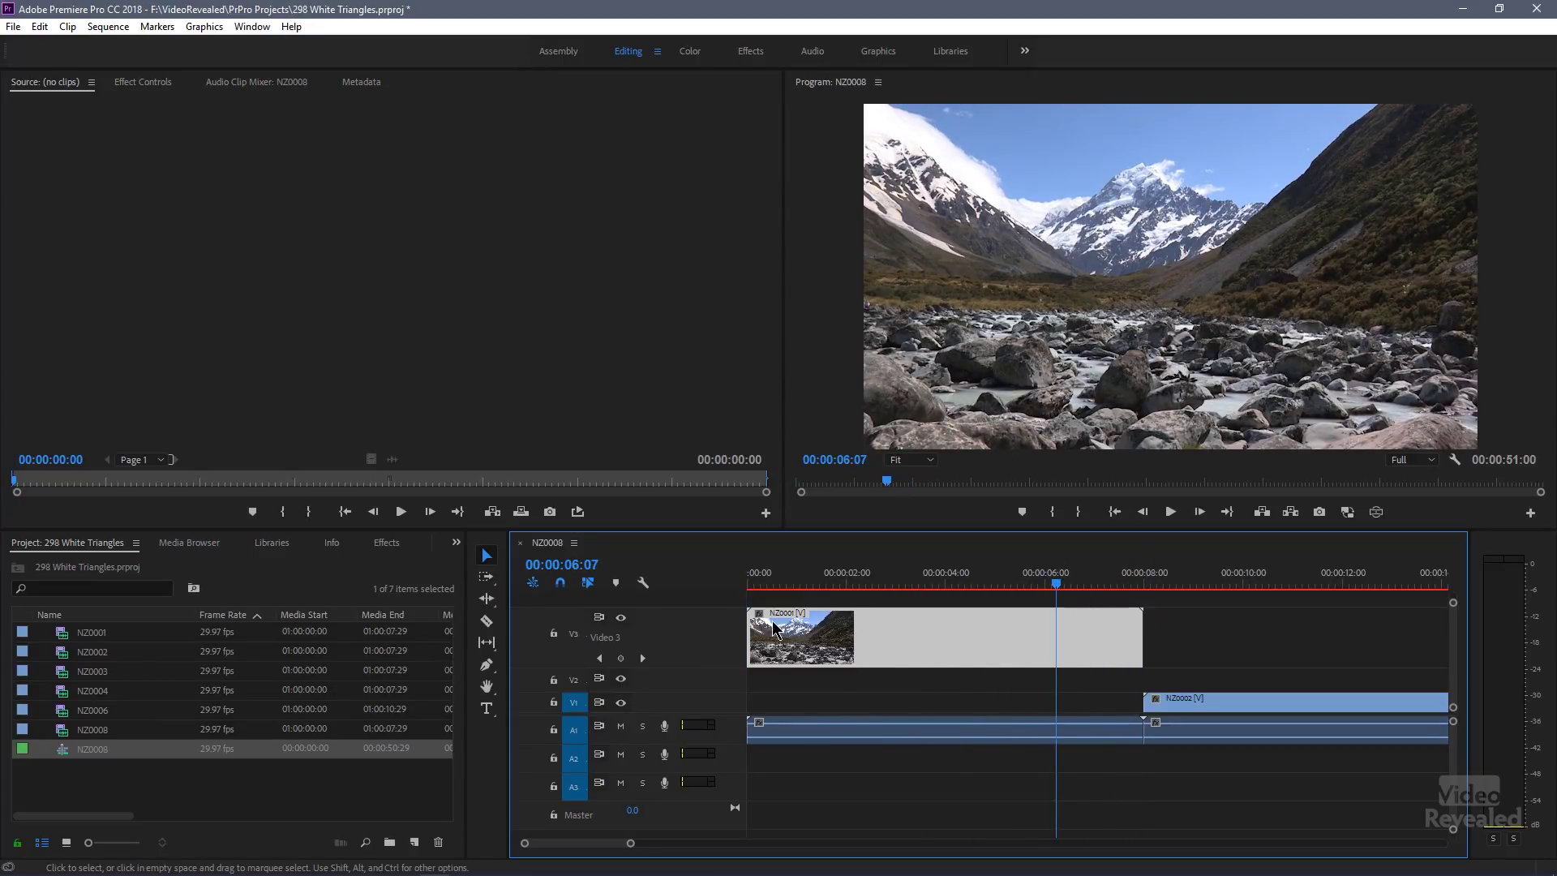
Step: Load NZ0001 from the timeline into the Source Monitor, showing its 00:00:08:00 duration
double_click(893, 646)
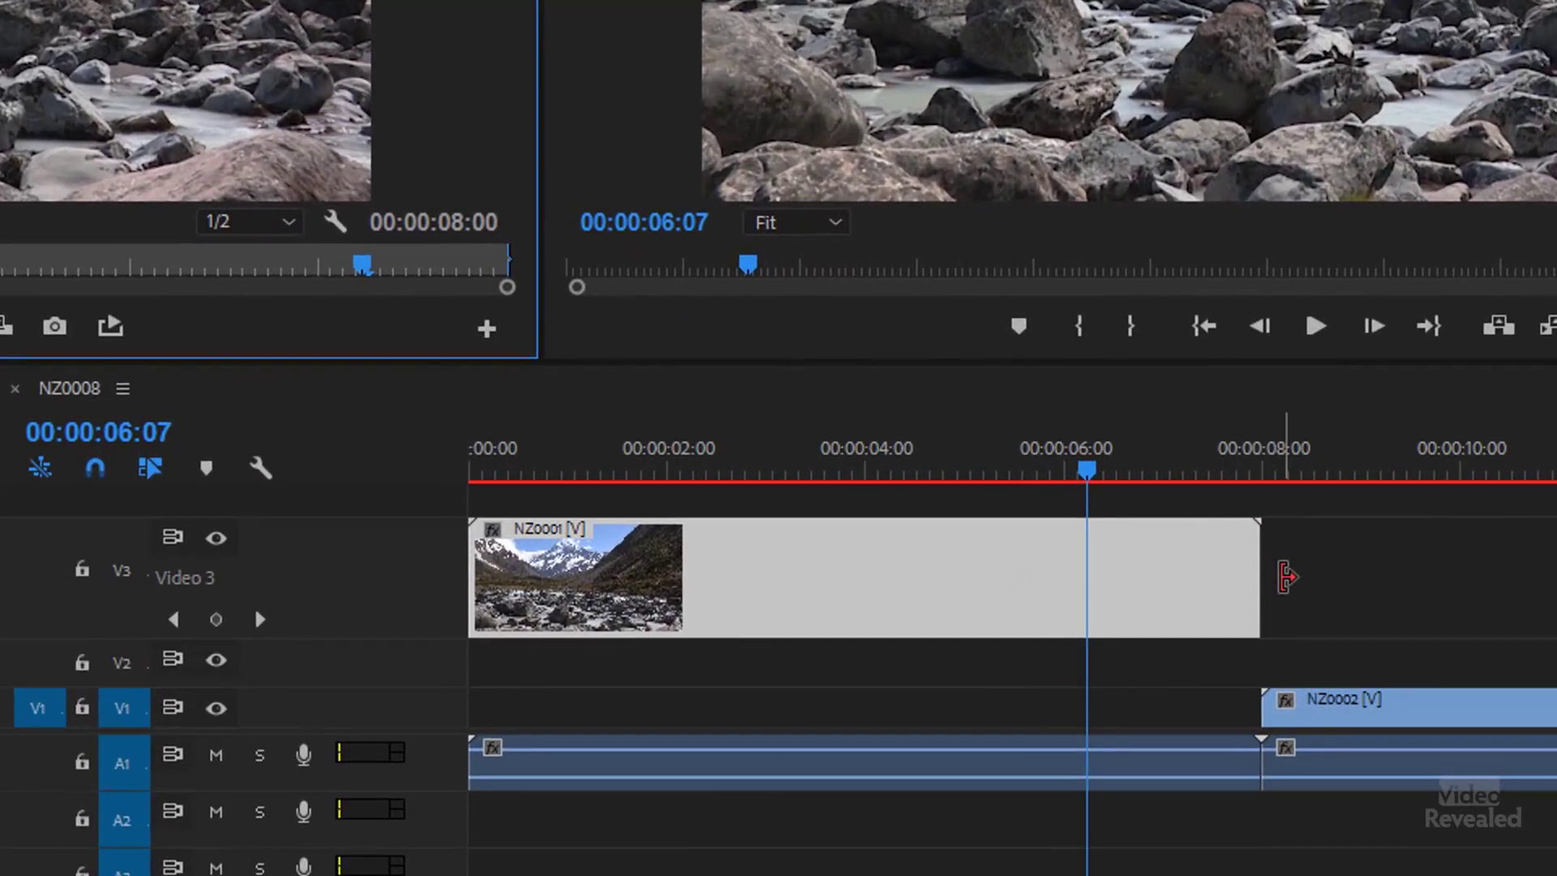
Step: Try extending the end edit point of NZ0001 on track V3
click(1147, 636)
mouse_move(1273, 573)
mouse_down()
mouse_move(1454, 561)
mouse_move(1322, 578)
mouse_move(1185, 567)
mouse_move(1307, 567)
mouse_move(1288, 552)
mouse_up()
click(1238, 591)
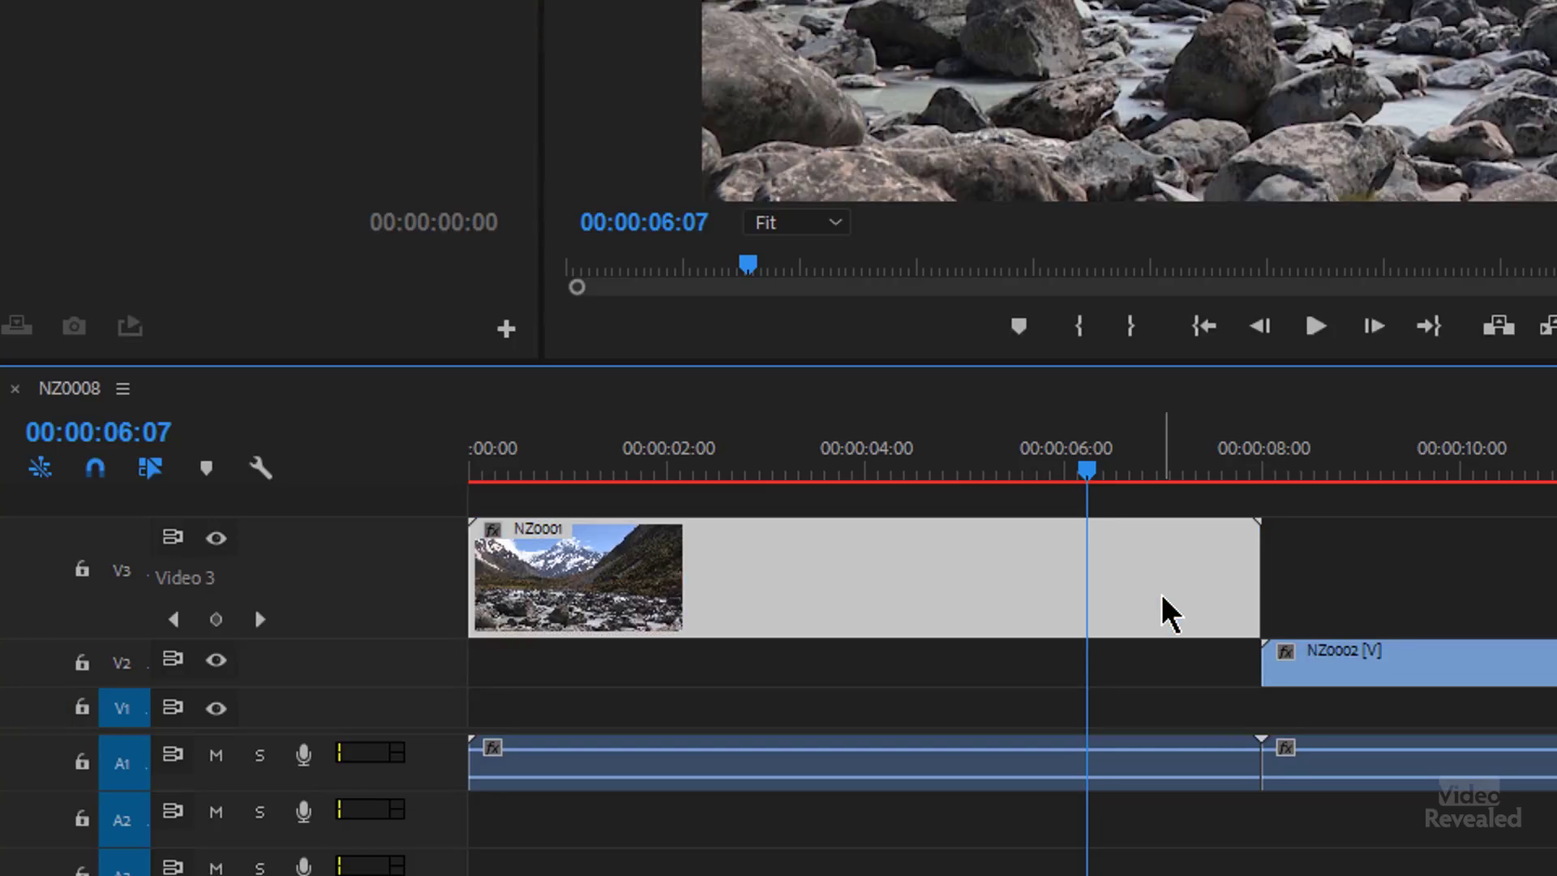
Step: Move NZ0001 and the V2 clips down onto V1 as one continuous row
key(alt+Down)
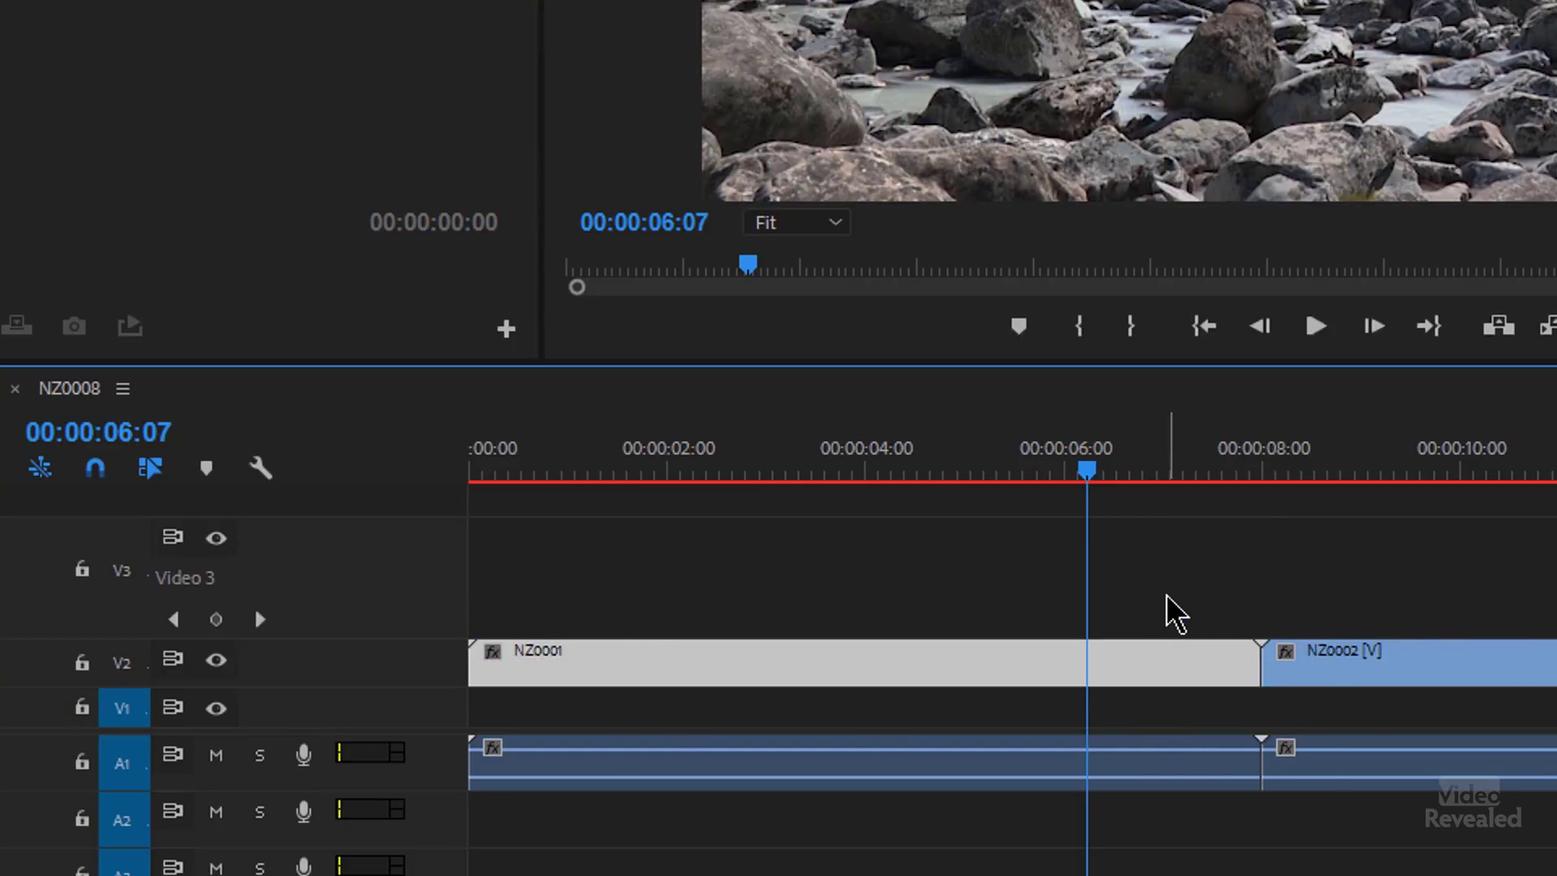
key(minus)
click(706, 591)
drag(623, 471, 528, 487)
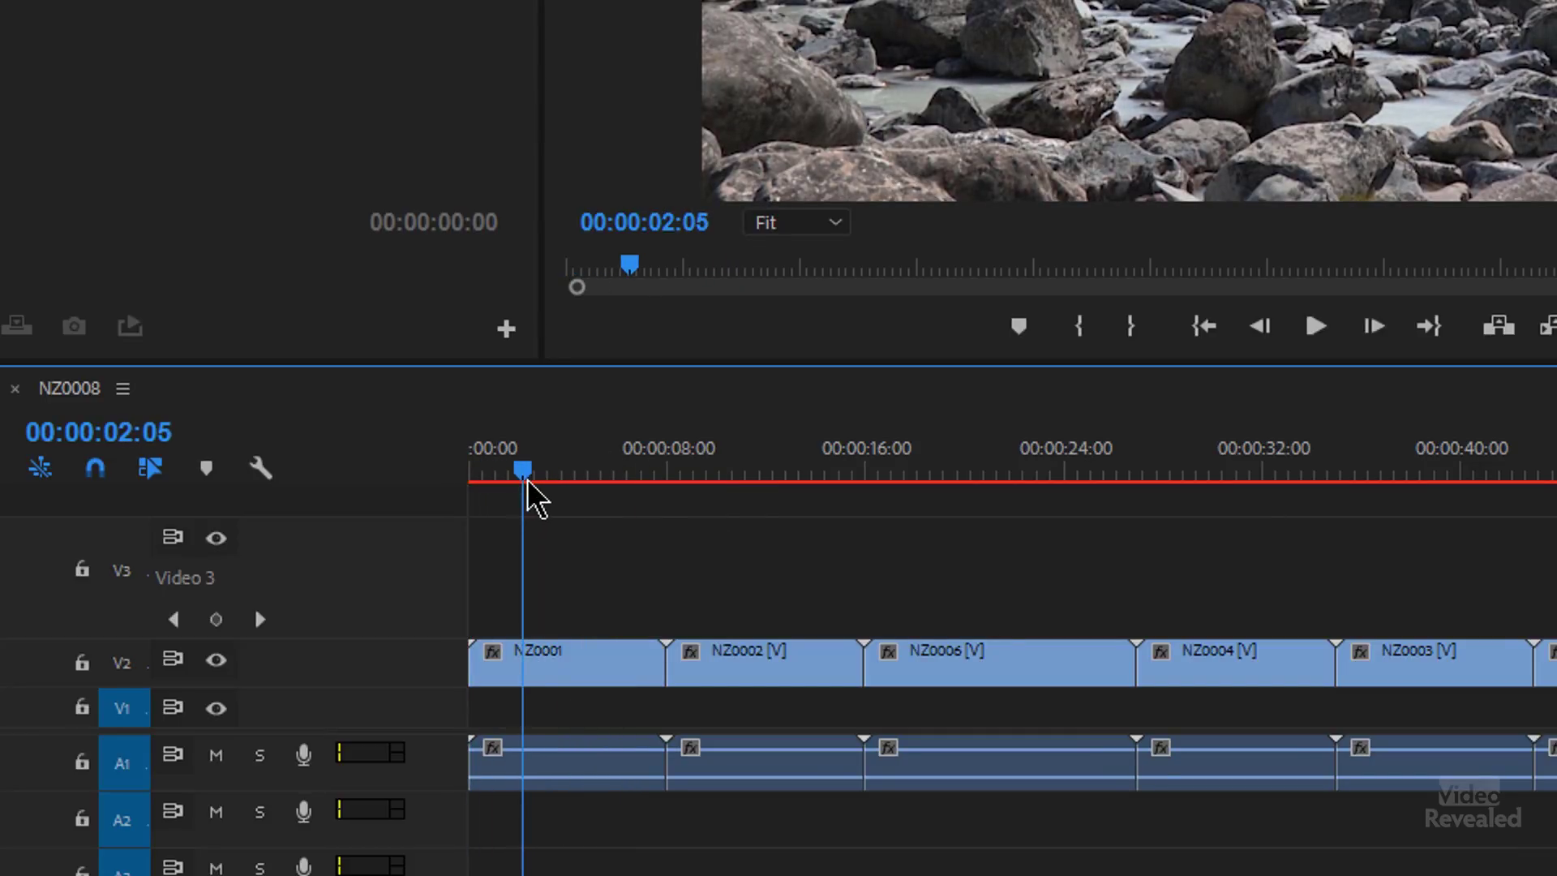
drag(1086, 601, 1086, 673)
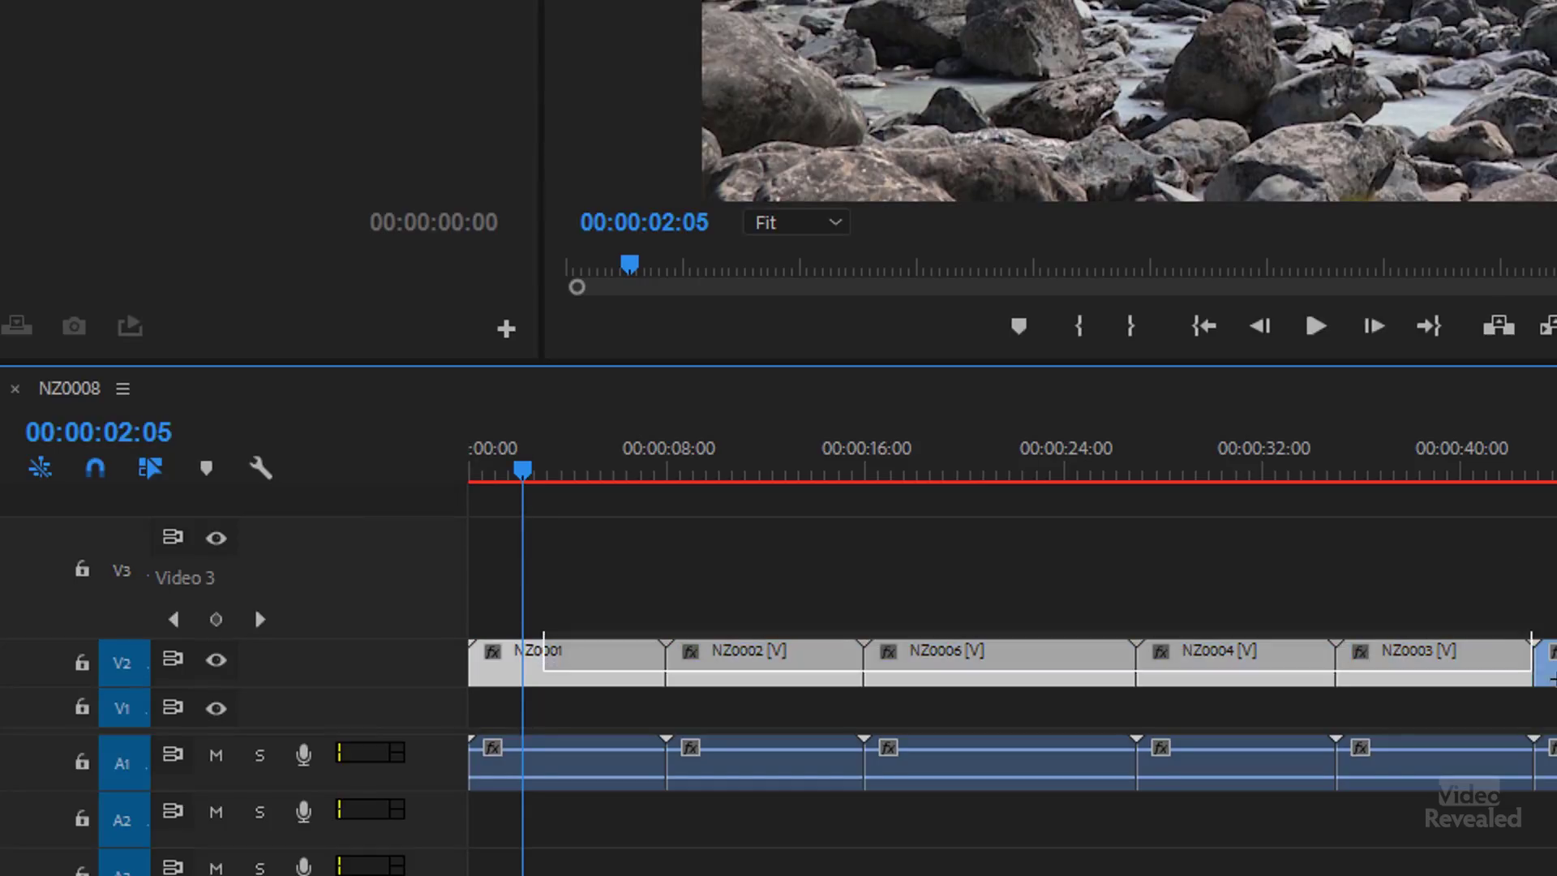
key(alt+Down)
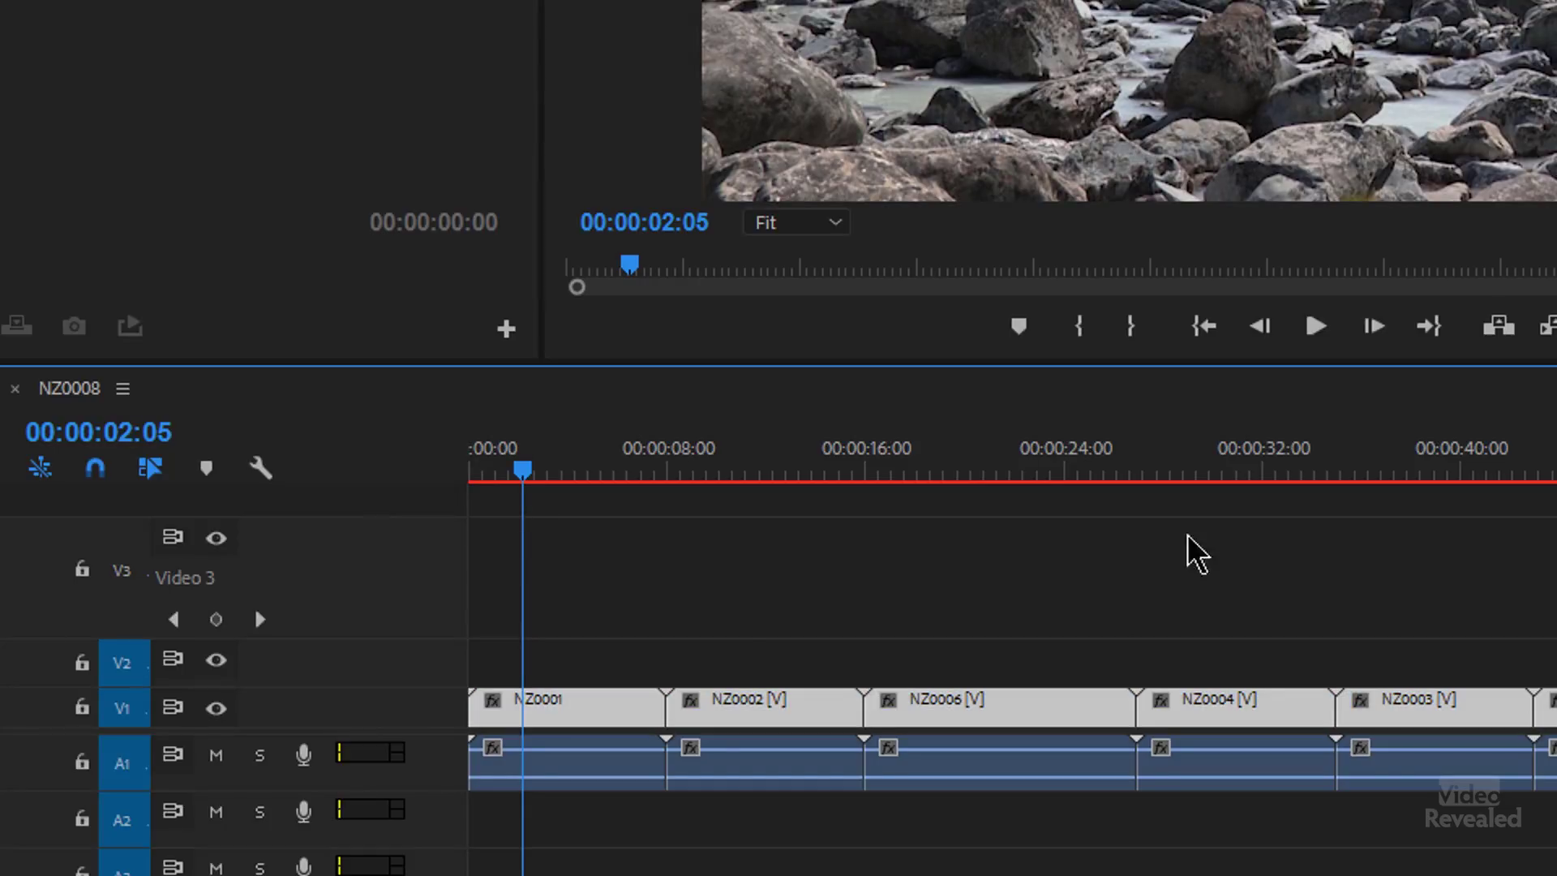
Step: Ripple-trim NZ0001's head and tail at 00:00:03:14, and NZ0002's tail
click(730, 615)
click(129, 674)
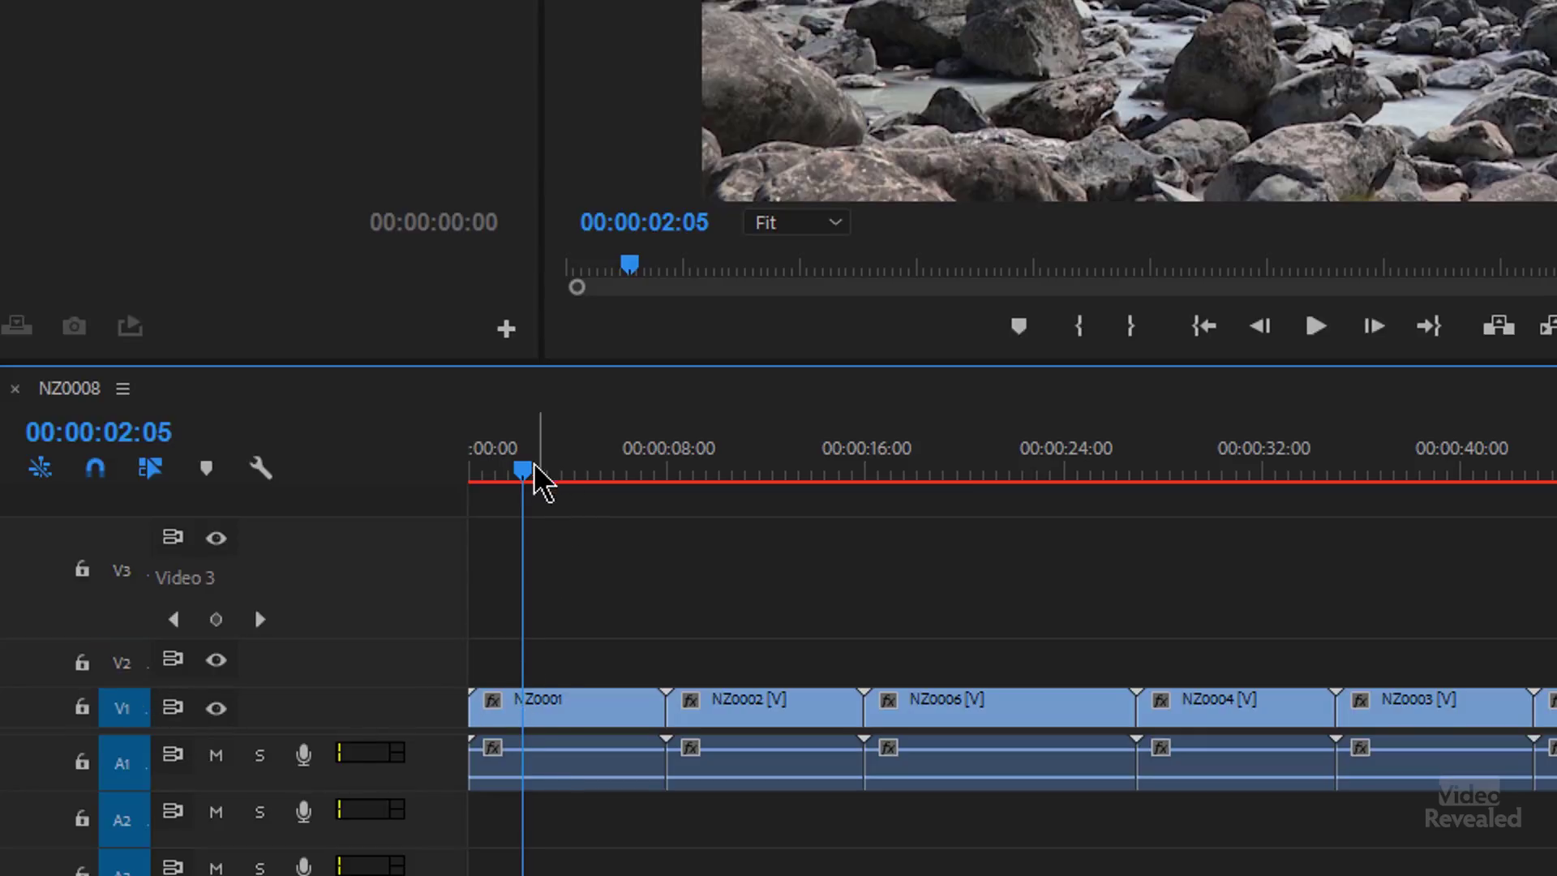
mouse_move(535, 467)
mouse_down()
mouse_move(560, 468)
mouse_move(541, 468)
mouse_up()
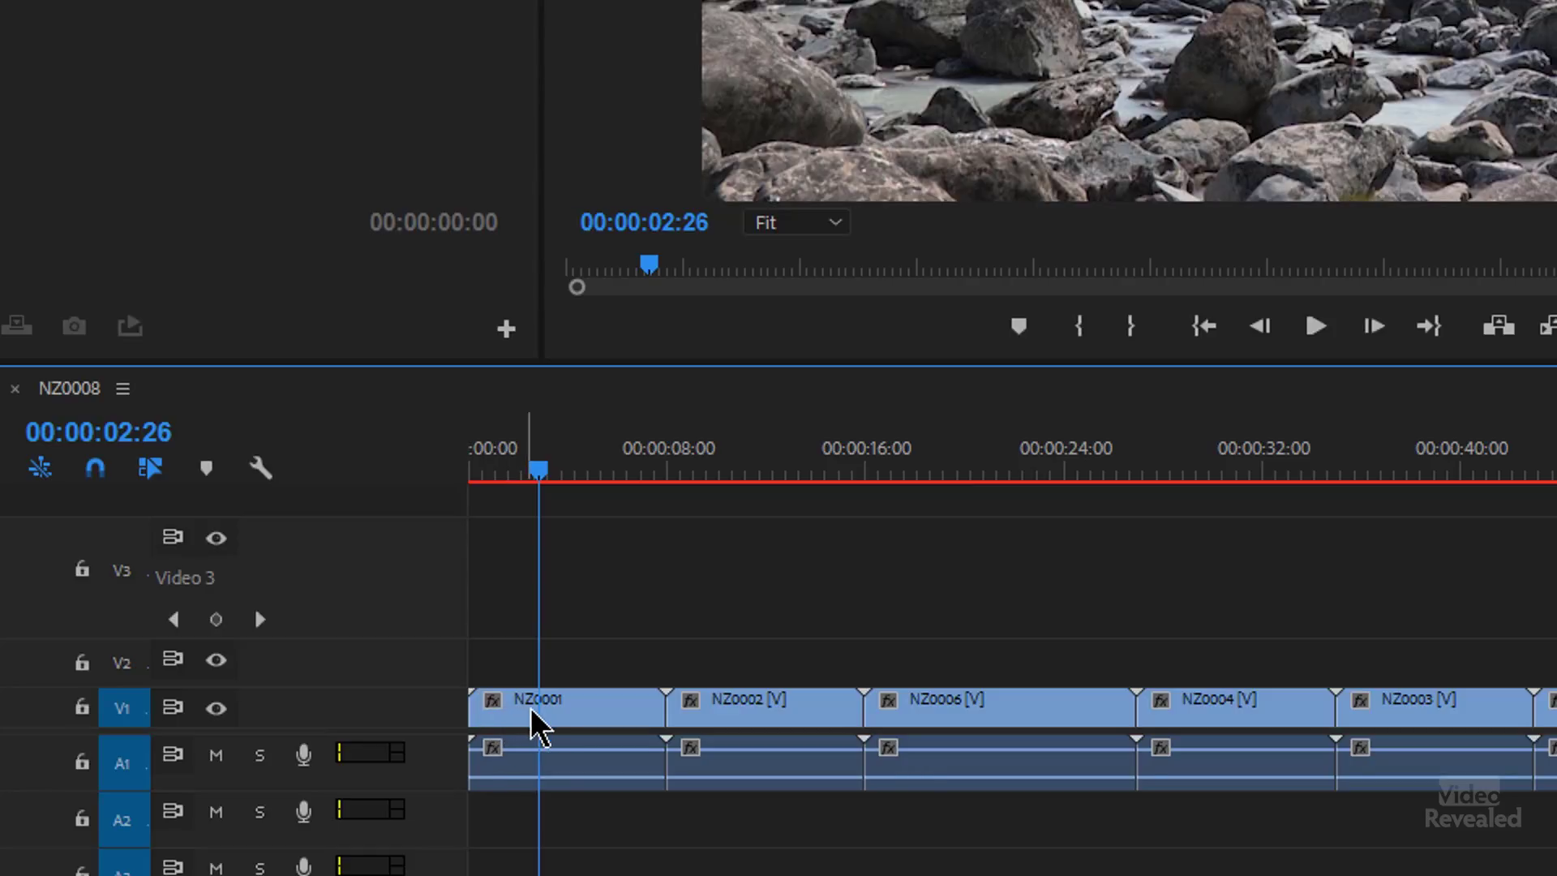
key(q)
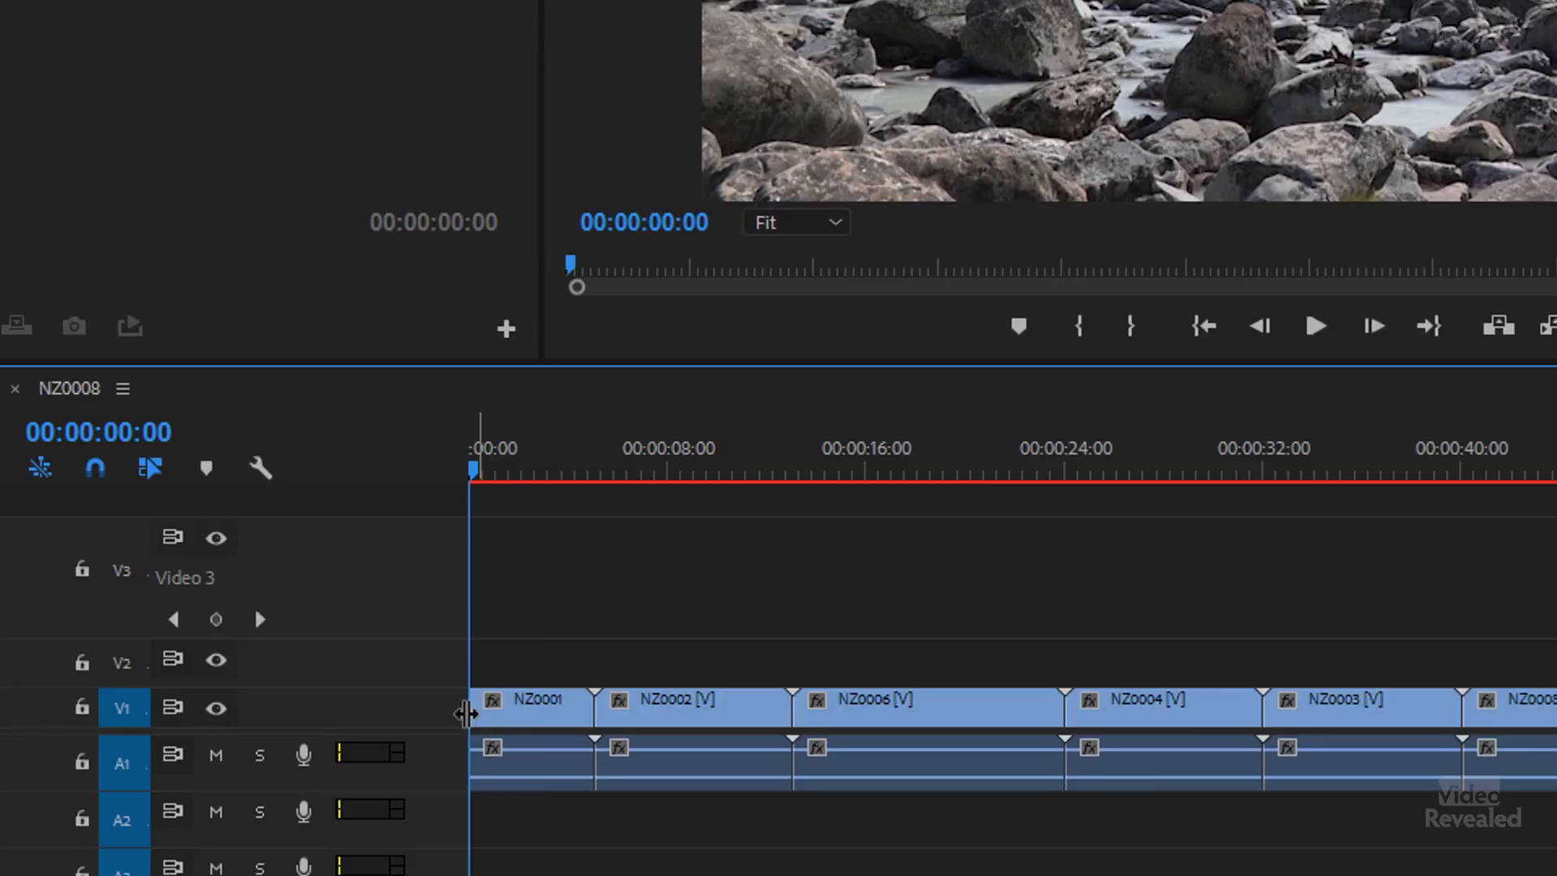
click(555, 473)
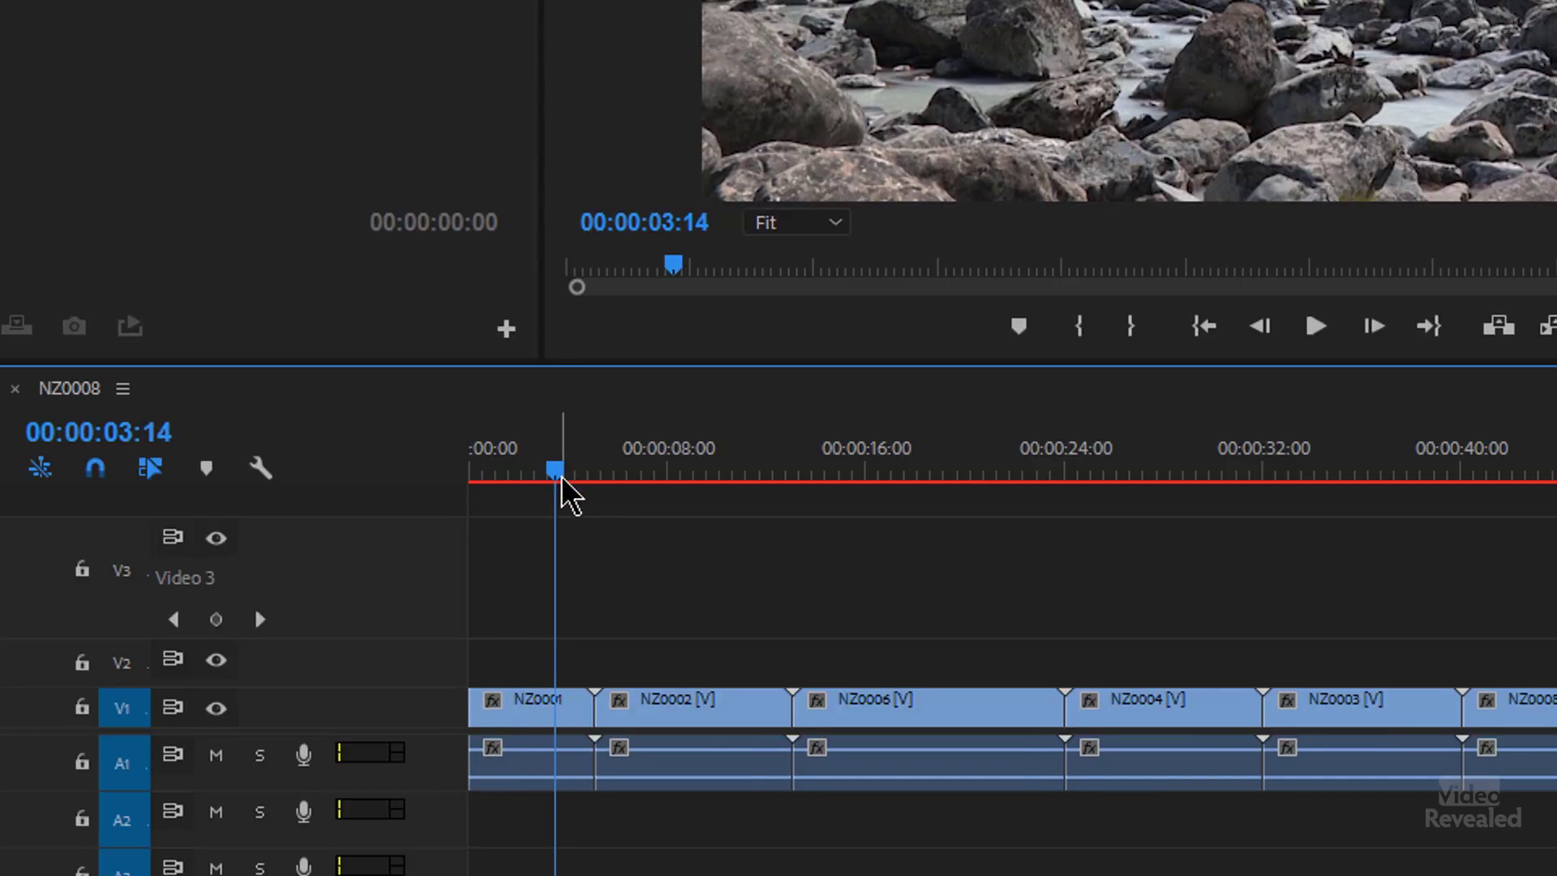
key(w)
drag(589, 484, 876, 469)
key(w)
Step: Ripple-trim NZ0006 and NZ0004 tails, then both ends of NZ0003 and NZ0008, reaching 00:00:25:29
click(735, 468)
key(w)
click(925, 442)
key(w)
click(998, 434)
key(q)
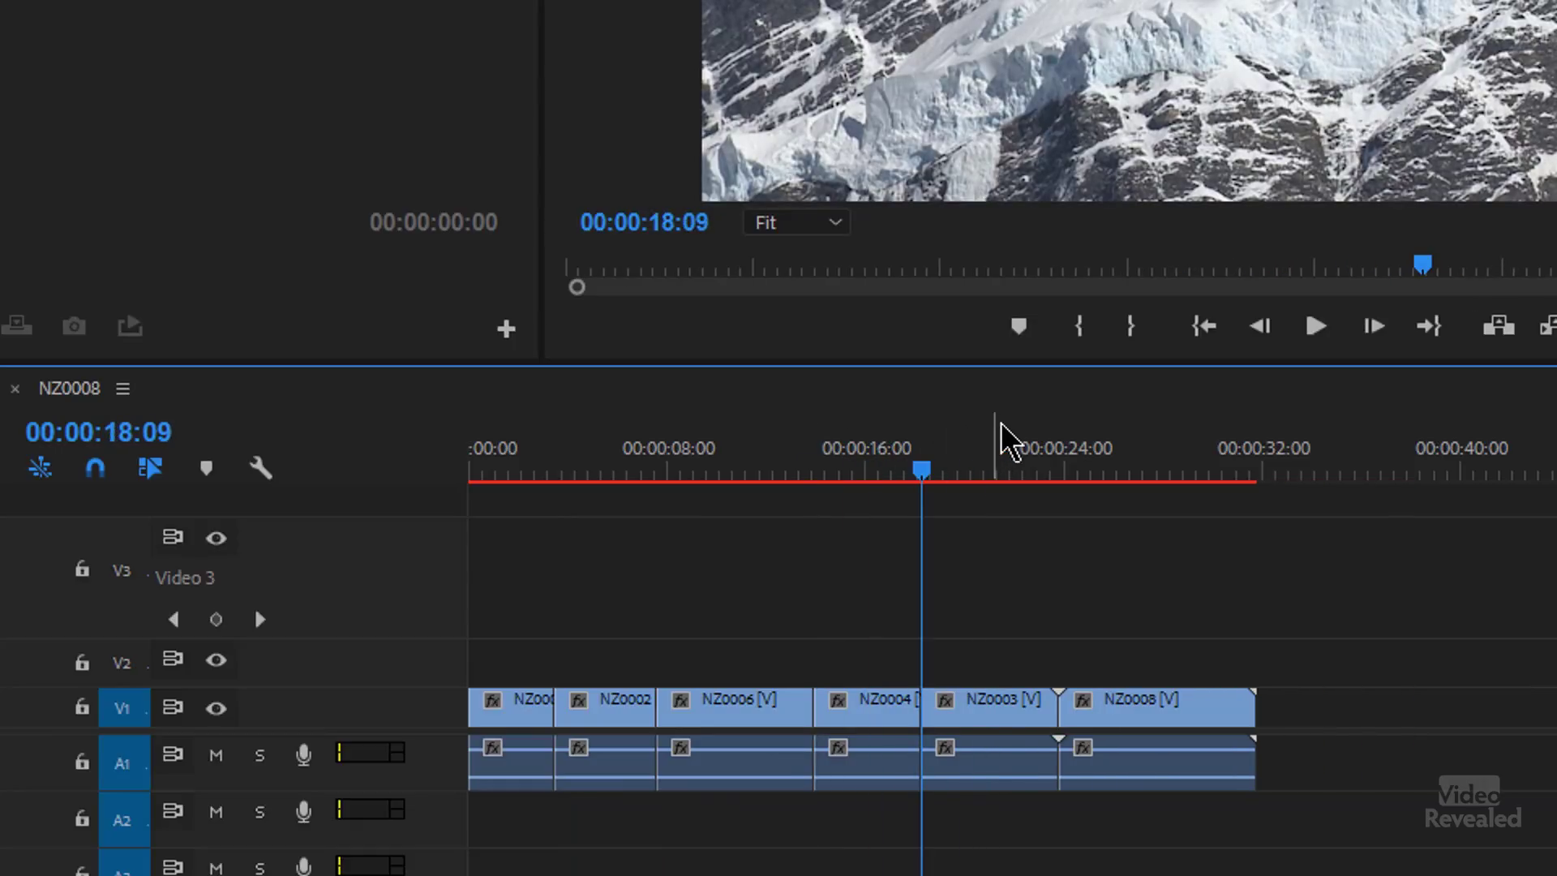
click(1028, 432)
key(w)
click(1070, 442)
key(q)
click(1115, 442)
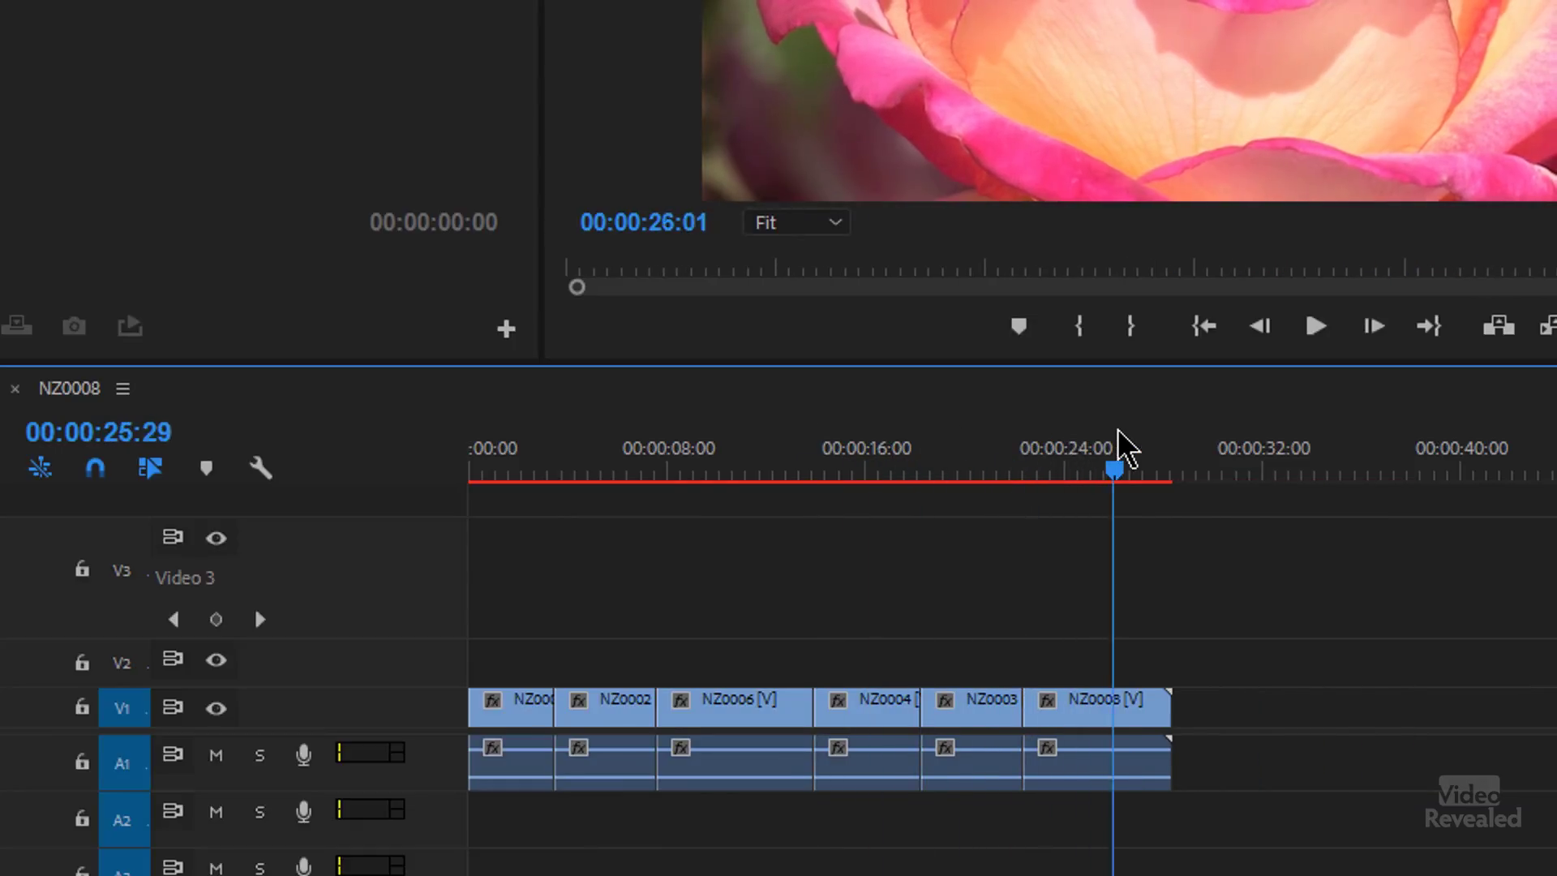
key(w)
Step: Load the NZ0006 boat clip into the source viewer
key(backslash)
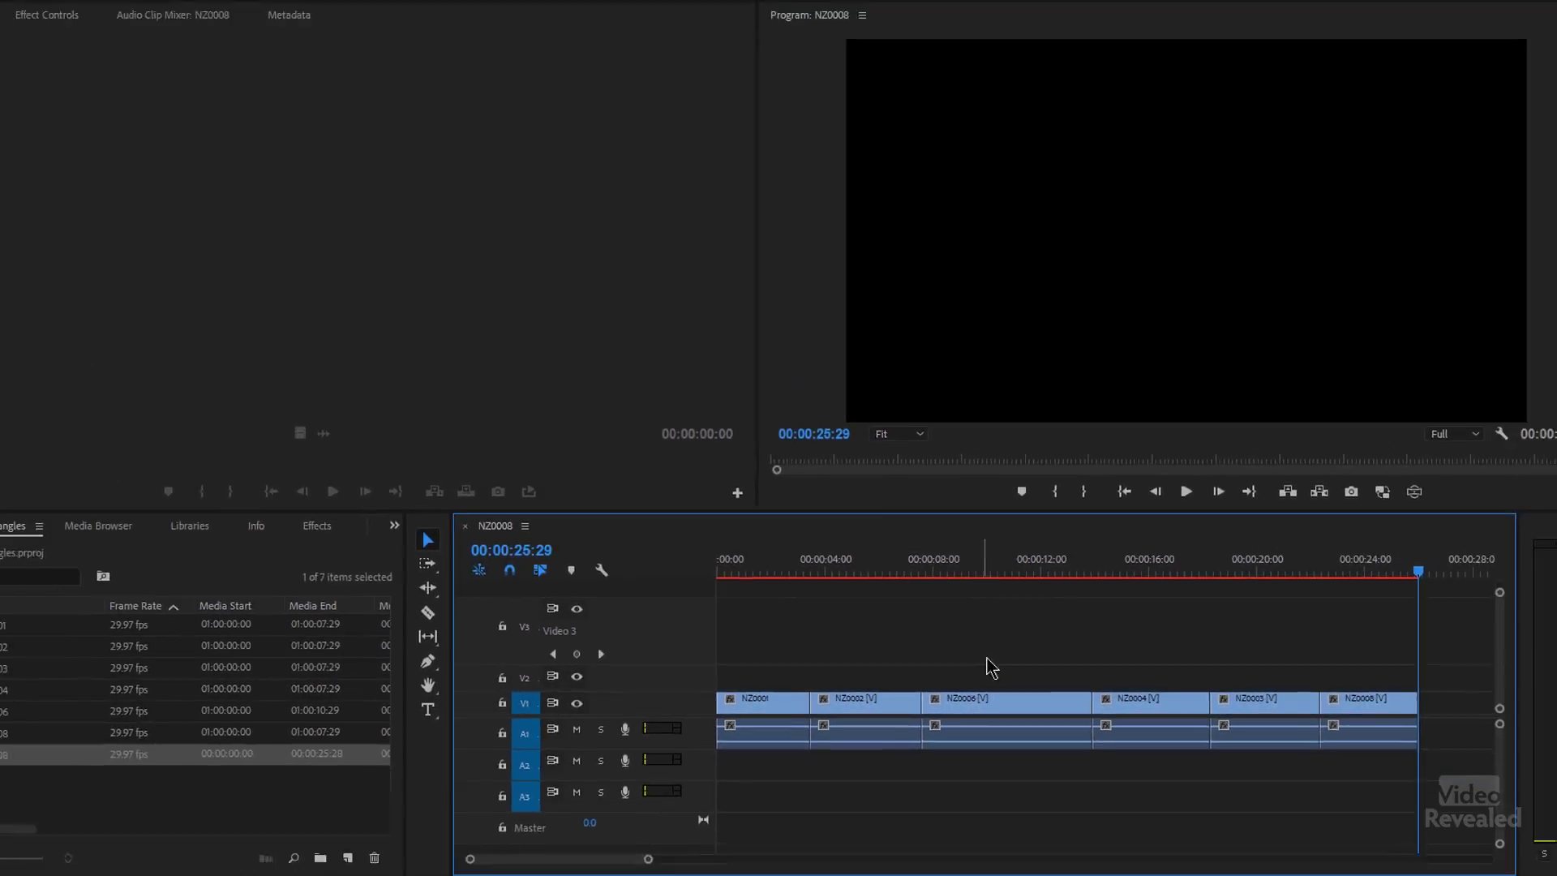
click(983, 568)
double_click(1018, 706)
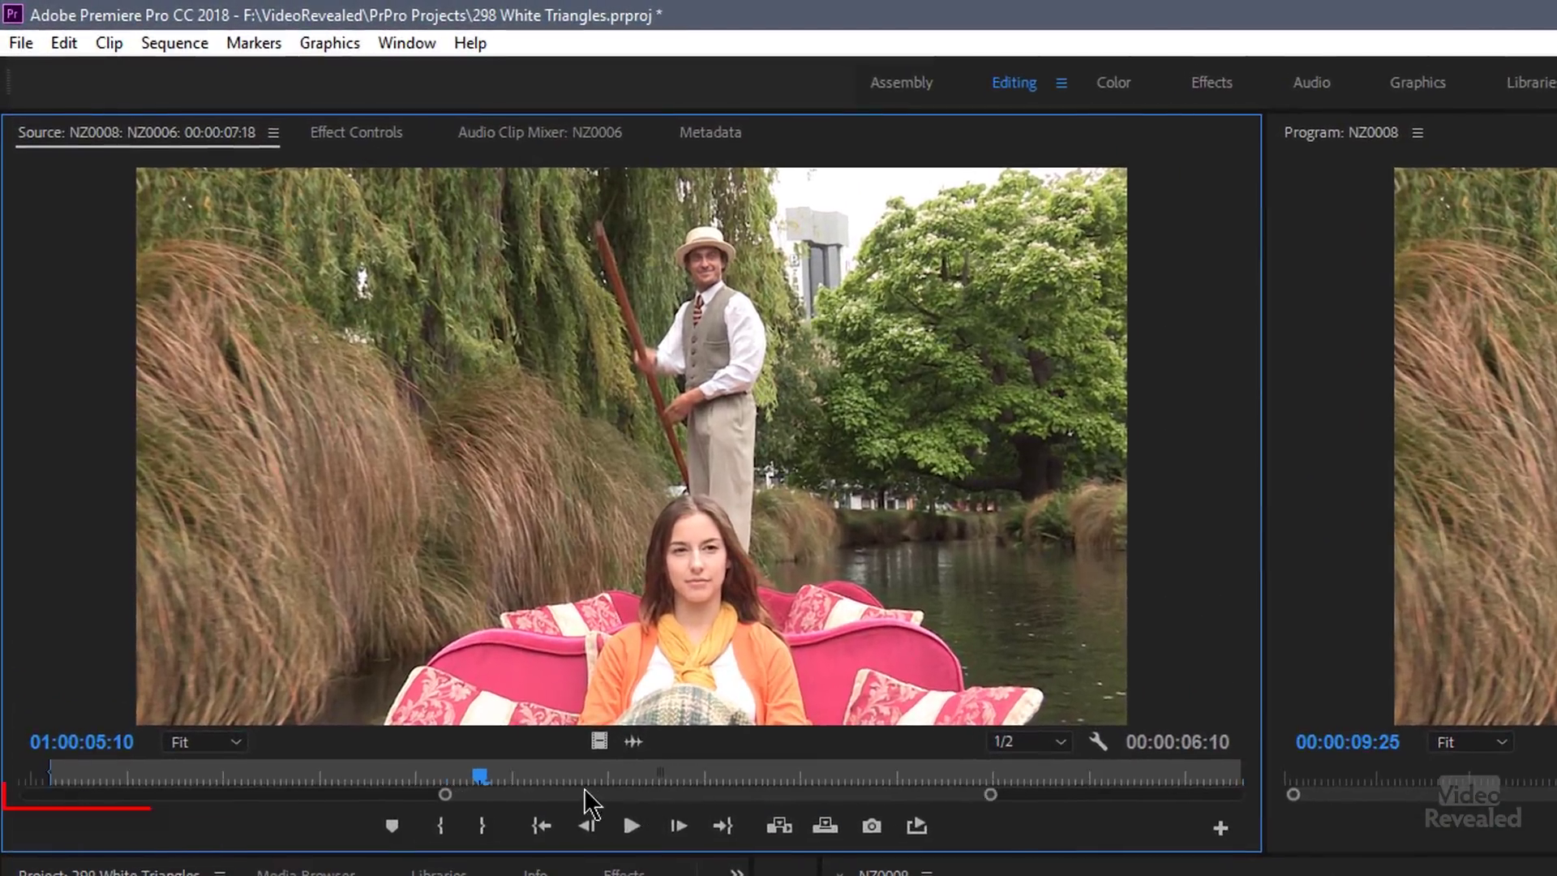
double_click(558, 796)
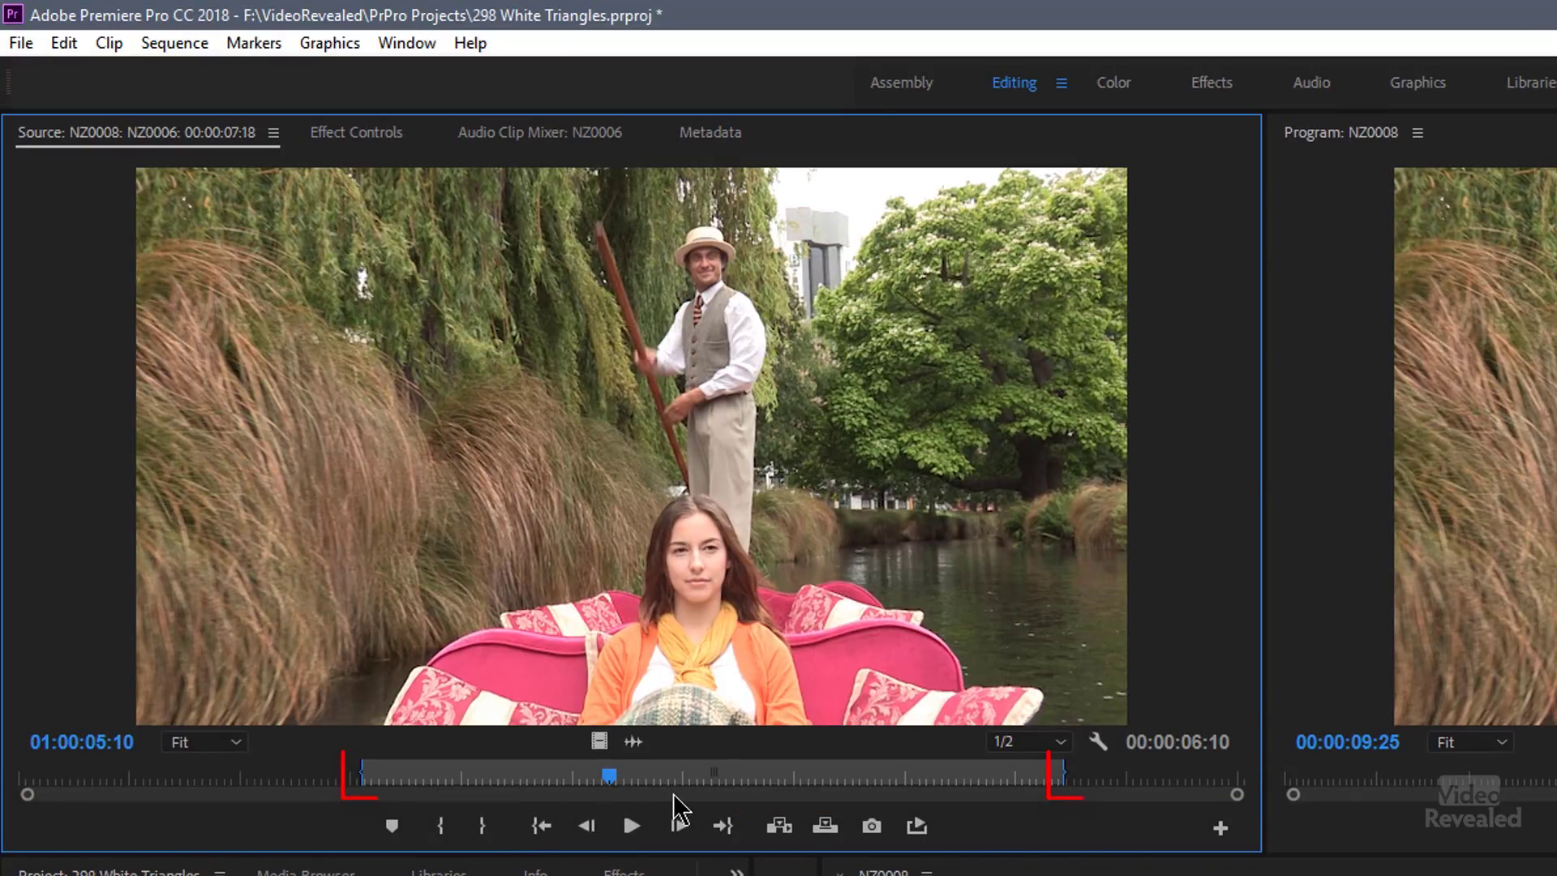
drag(1065, 783, 843, 784)
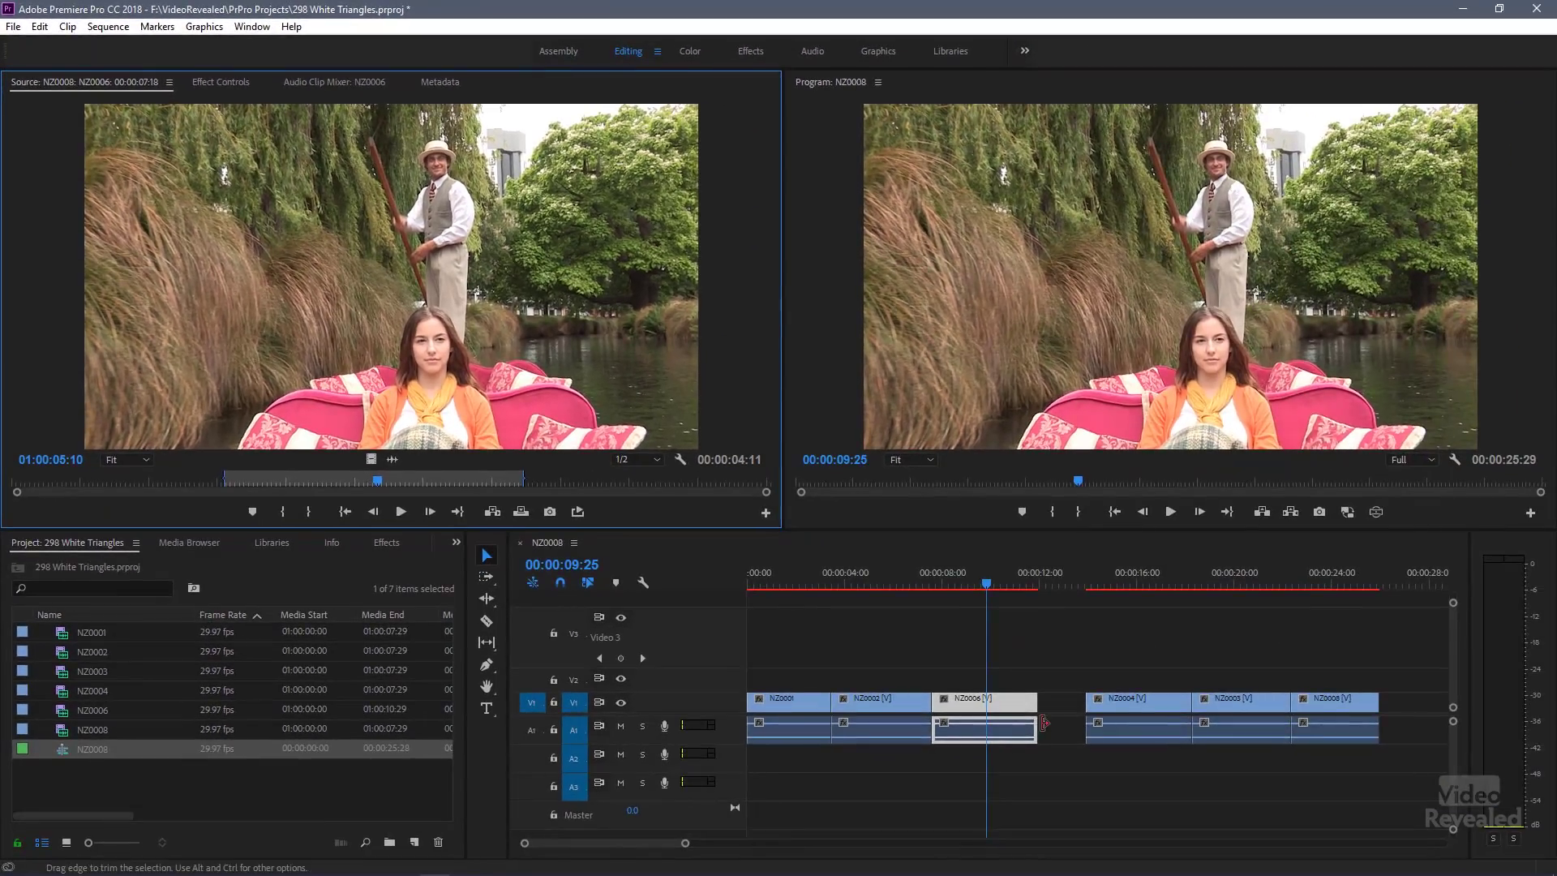
drag(526, 475, 649, 485)
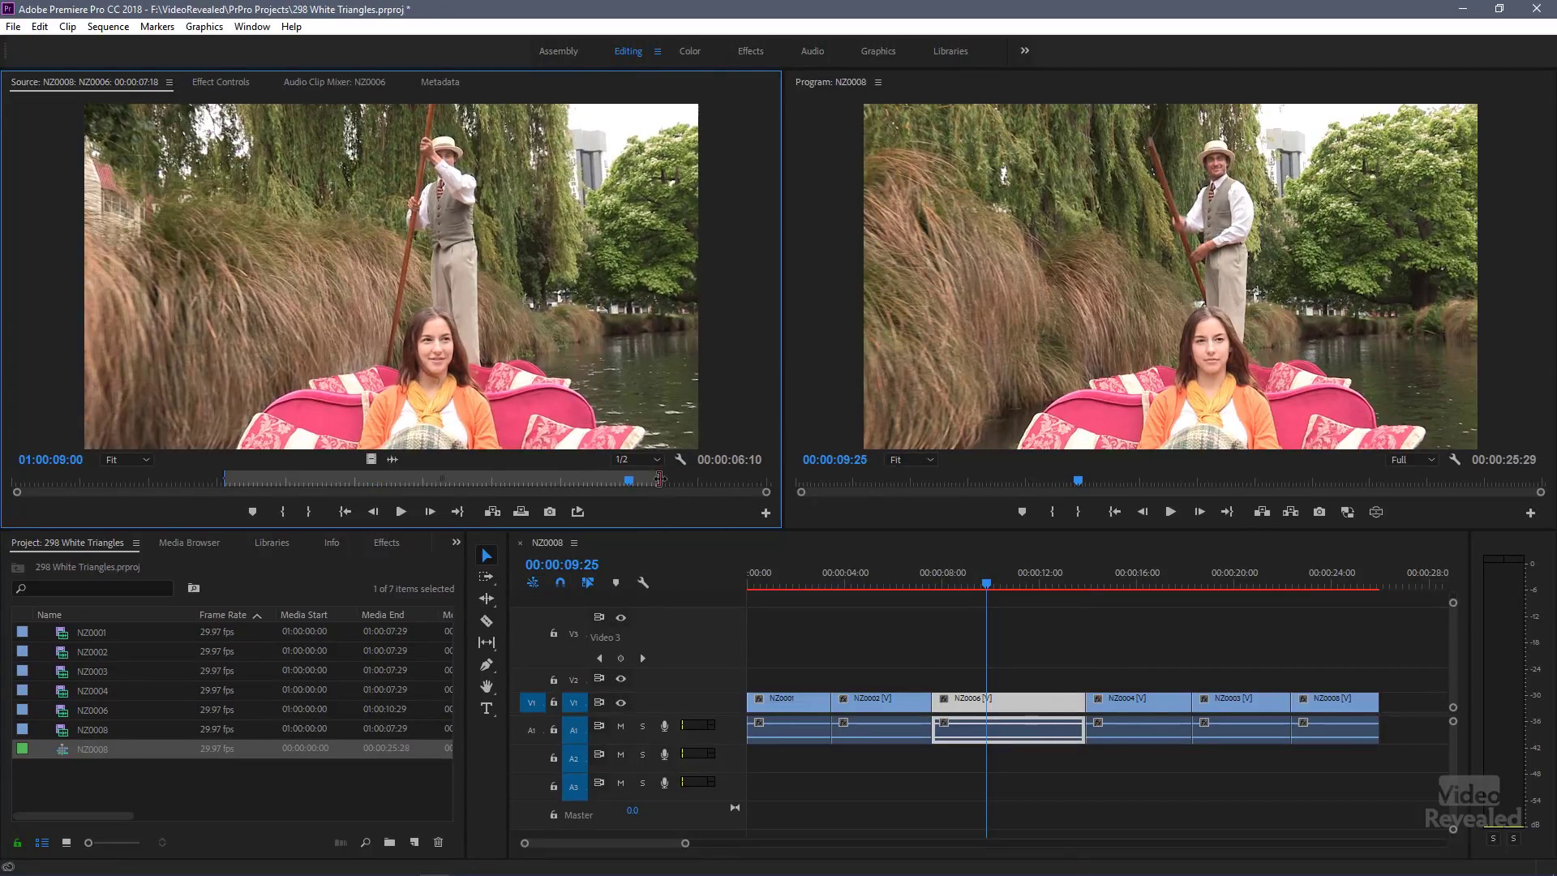
click(659, 479)
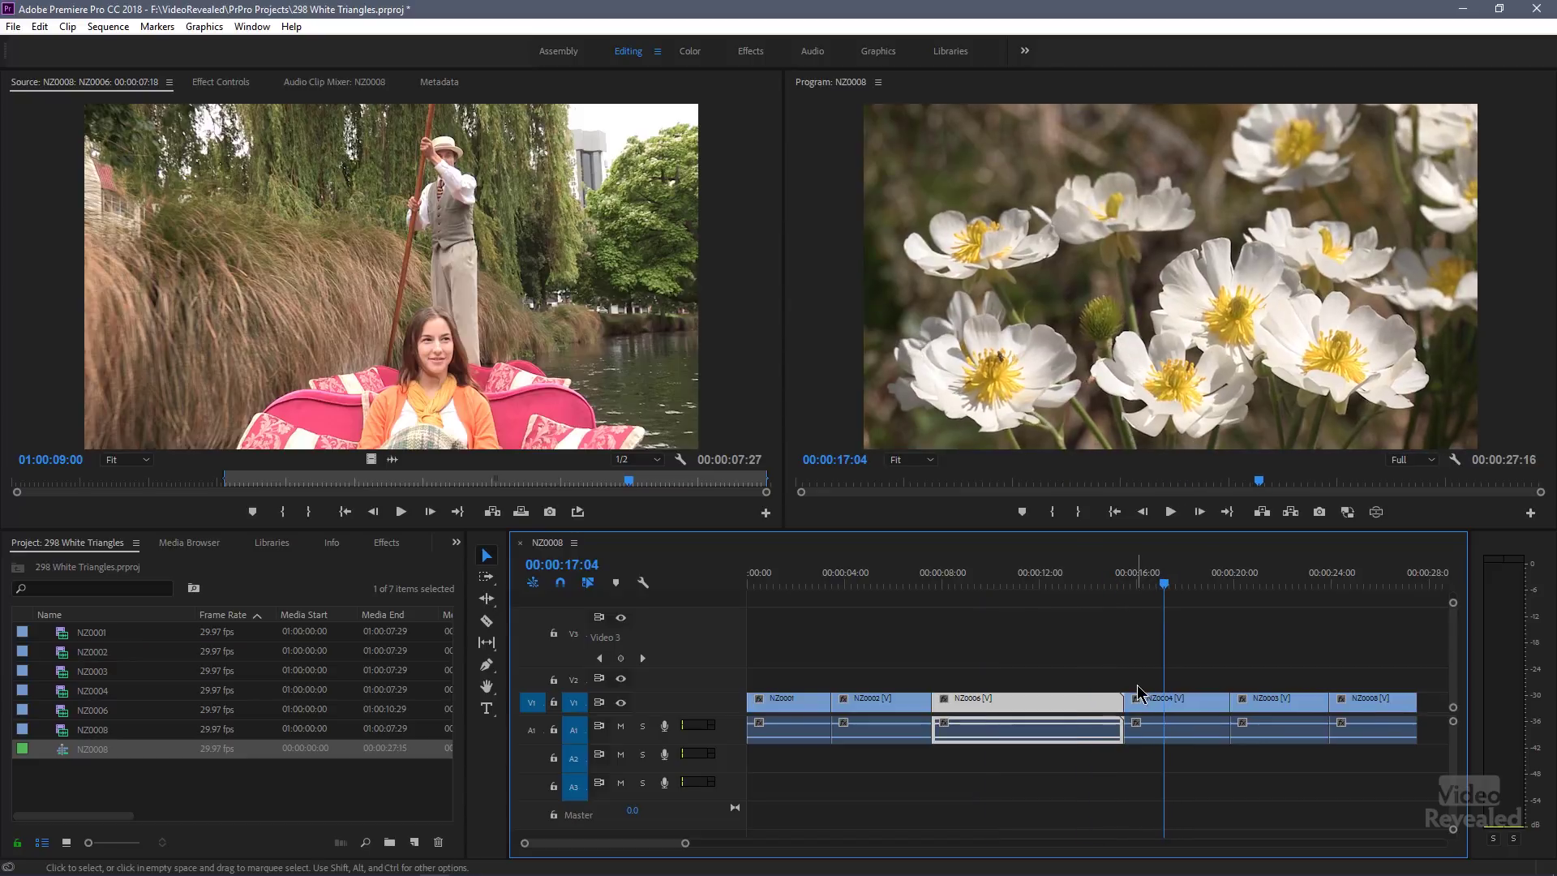
Step: Ripple-drag the flower clip NZ0004's head earlier, growing the sequence to 00:00:29:18
drag(1077, 712, 1077, 711)
Step: Make track V1 taller to show thumbnails and extend NZ0006's tail to meet NZ0004
click(1131, 583)
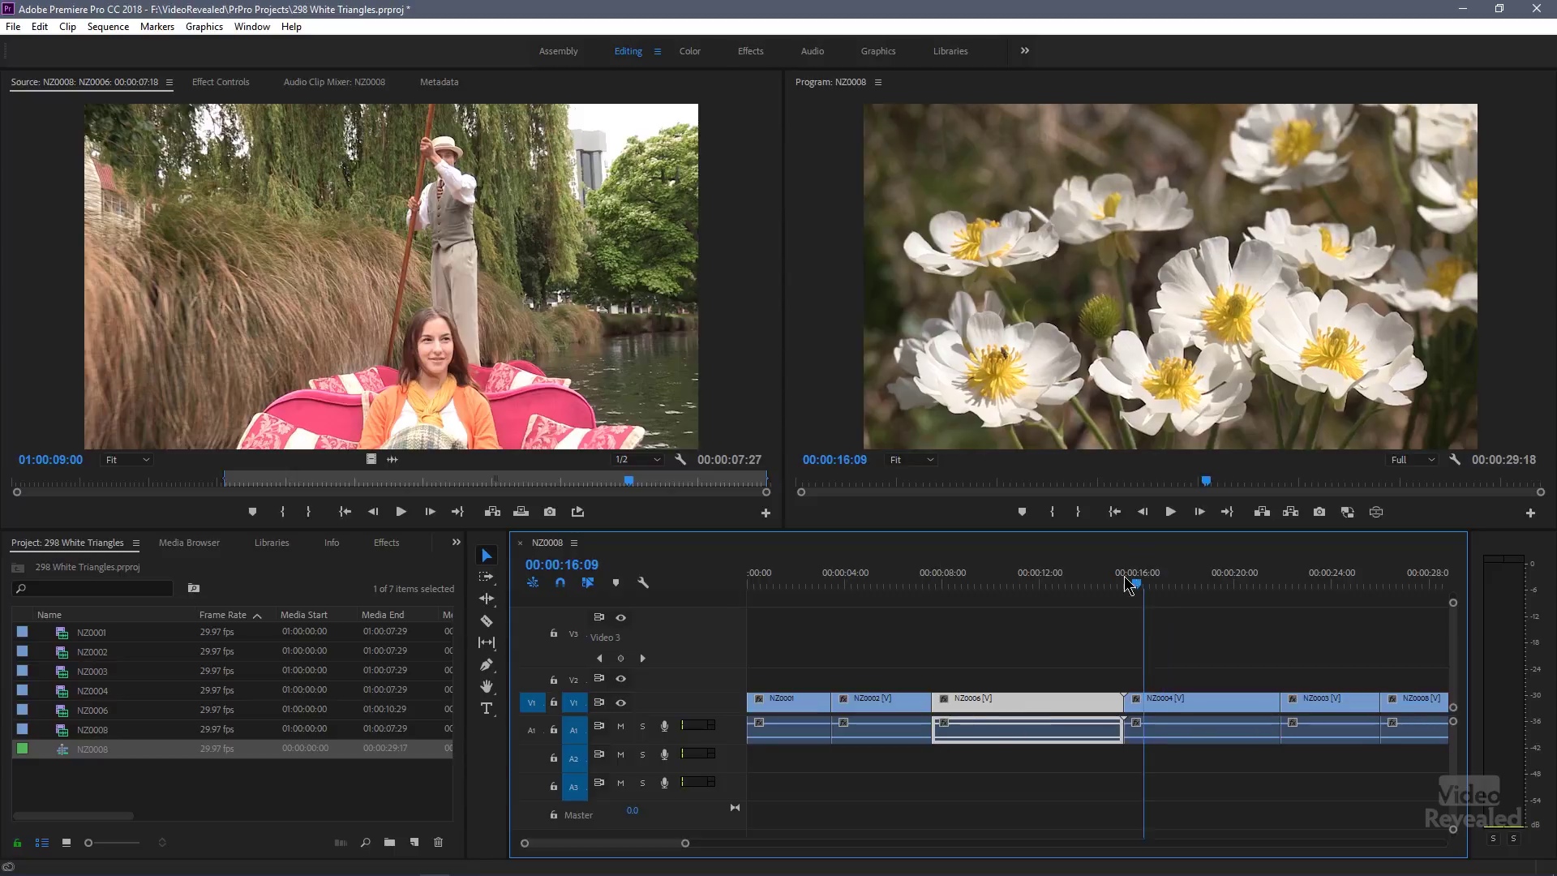
drag(1127, 584, 1113, 584)
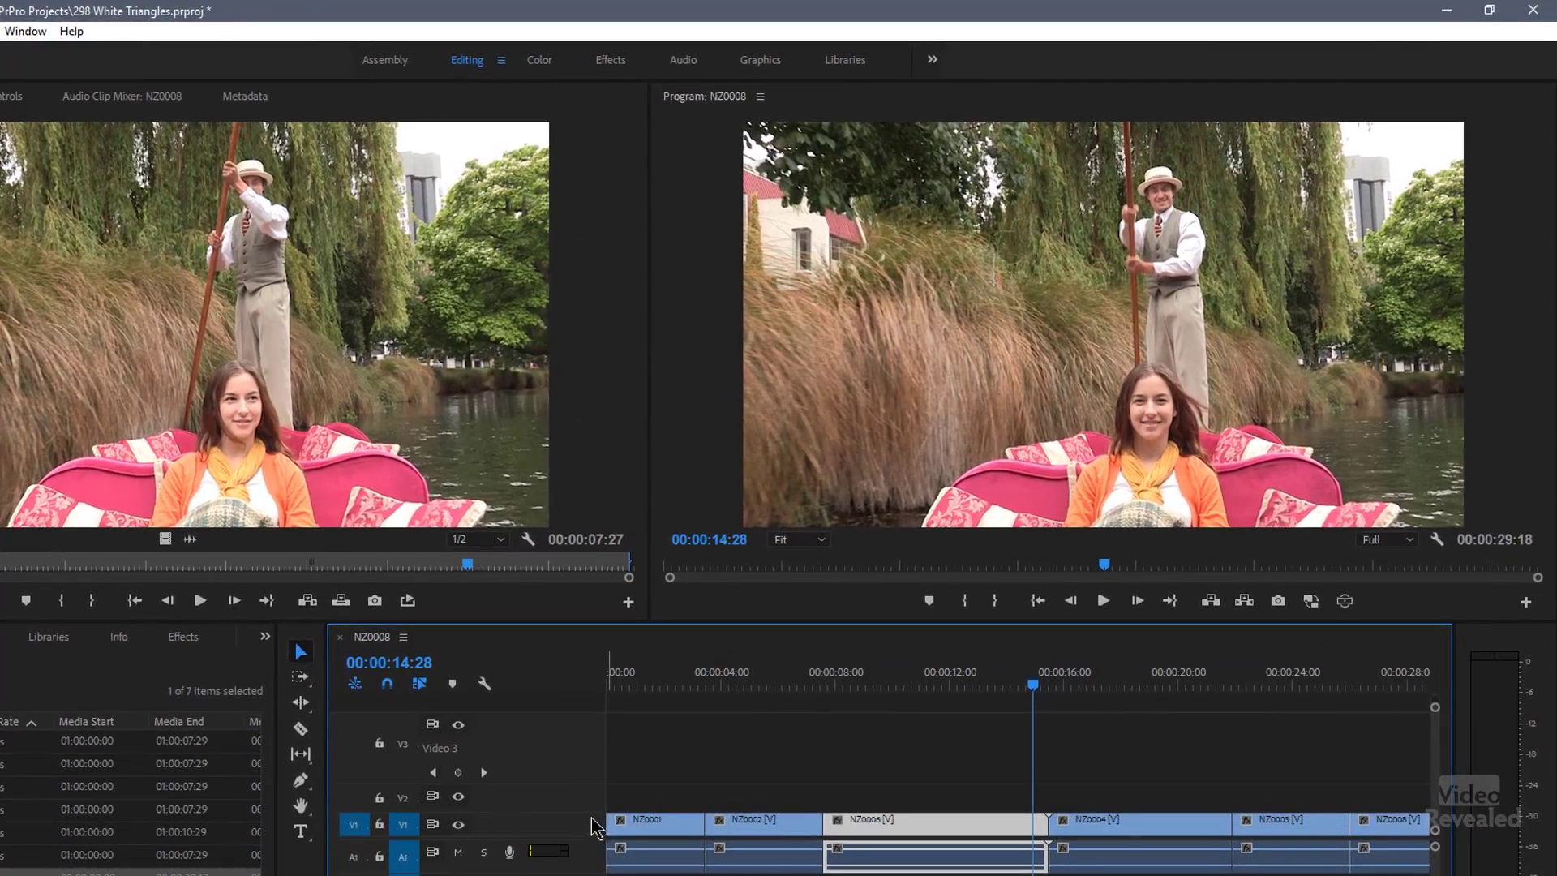
drag(590, 814, 574, 752)
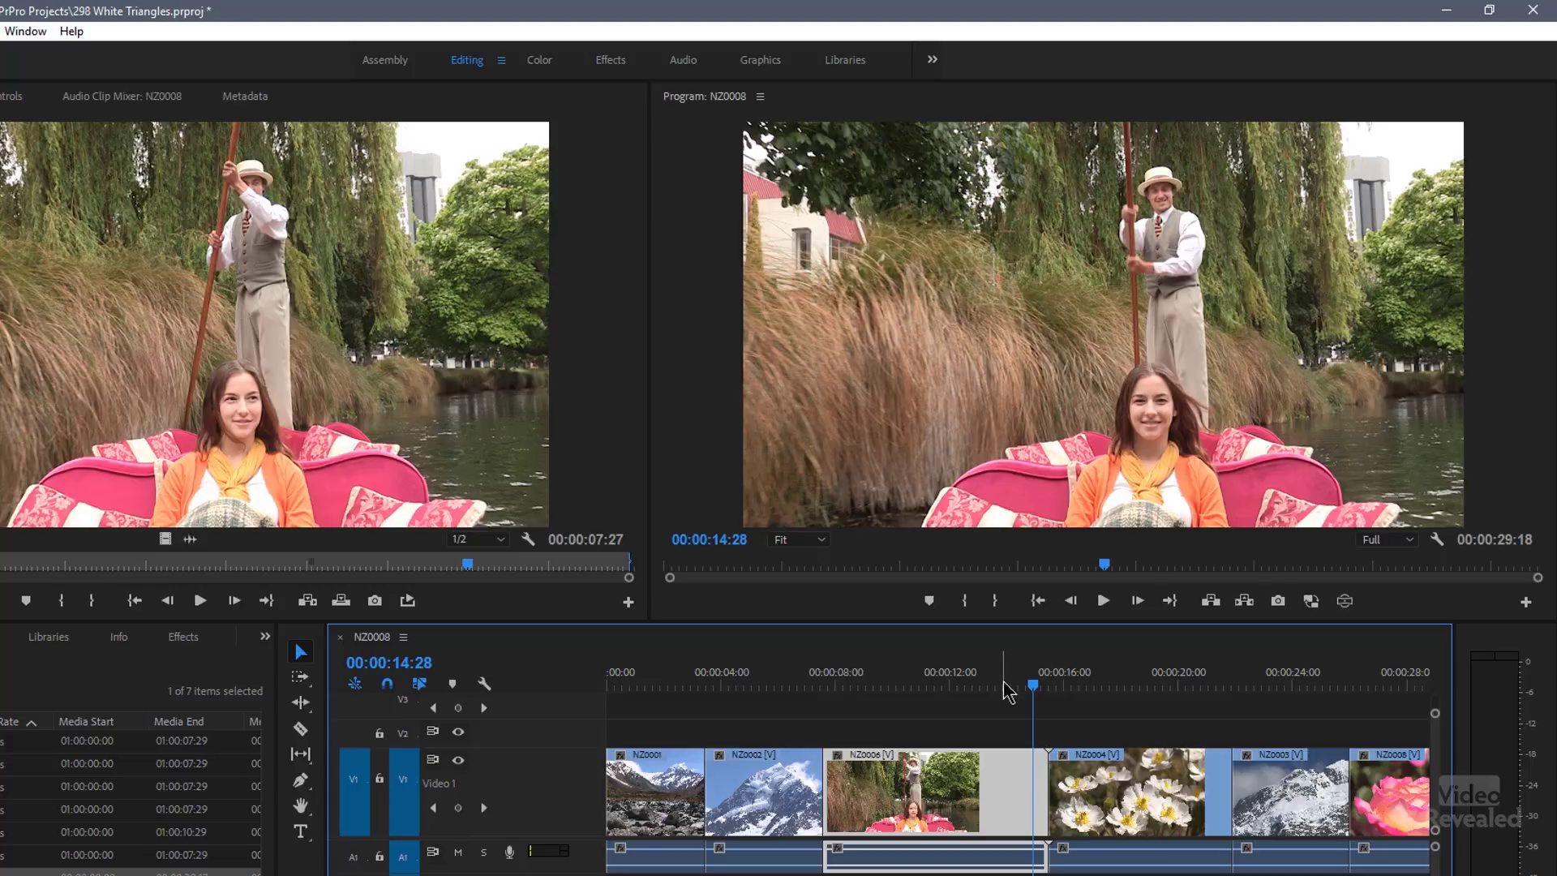
drag(1005, 694, 1046, 696)
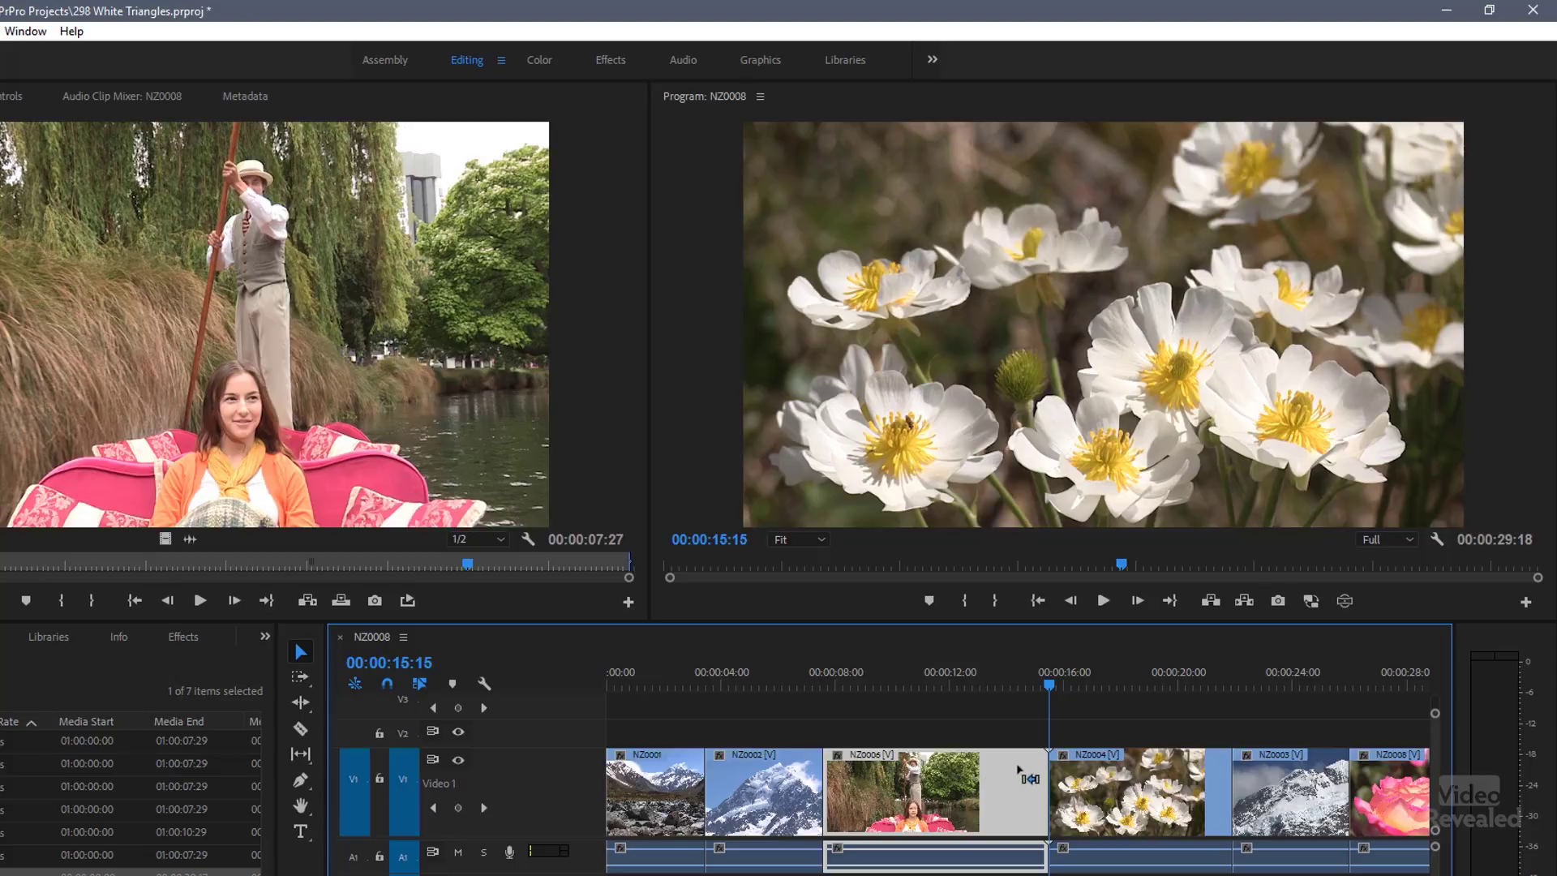
drag(1046, 781, 1043, 784)
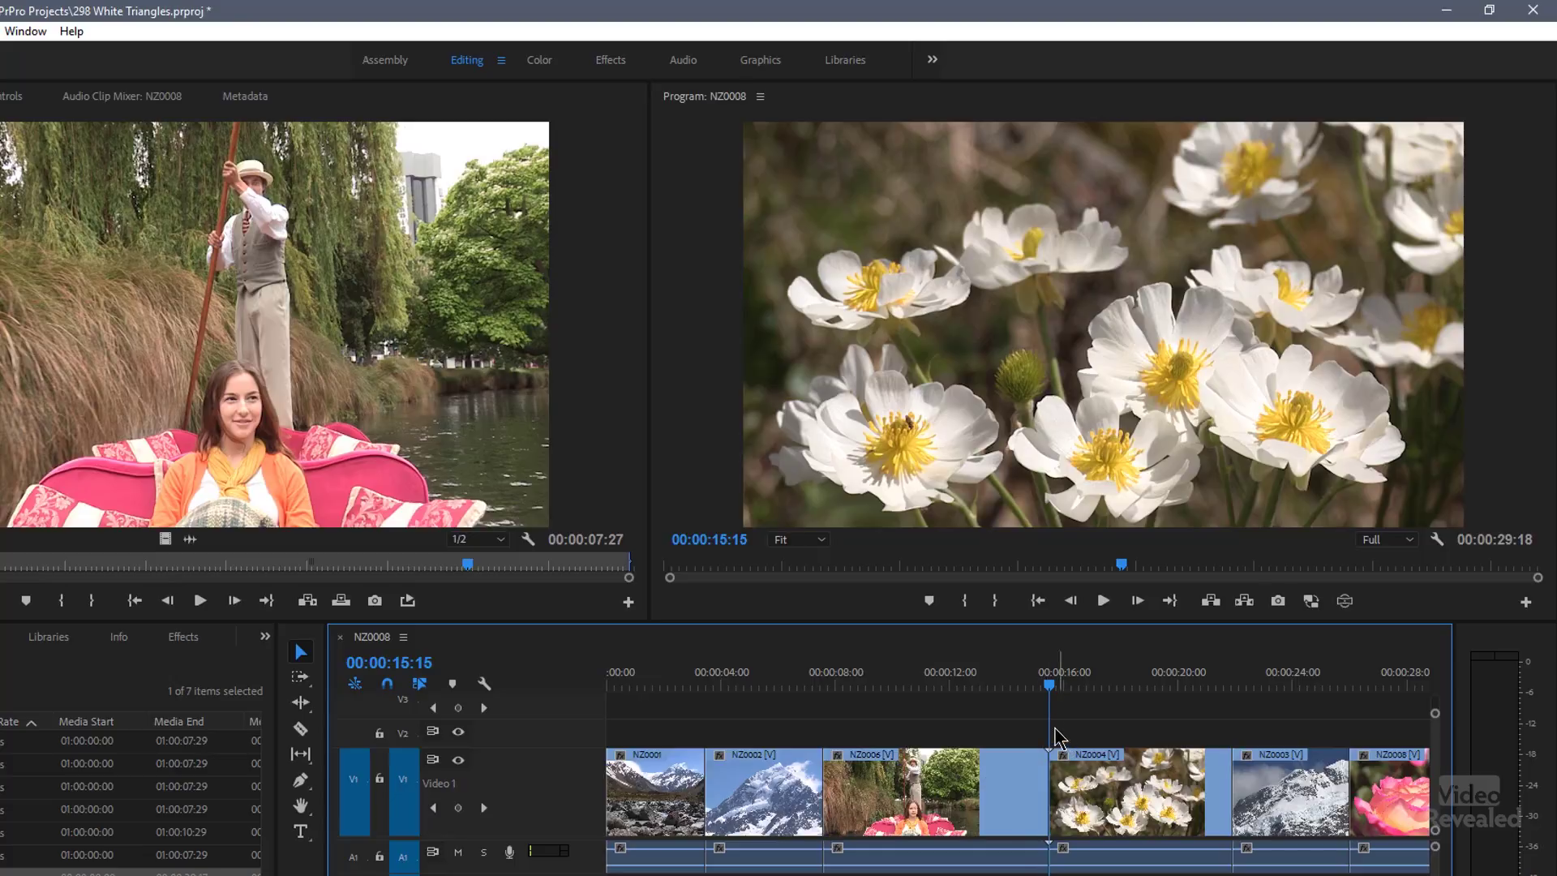
Step: Apply the default Cross Dissolve at the NZ0006–NZ0004 cut, accepting the insufficient-media warning
key(ctrl+d)
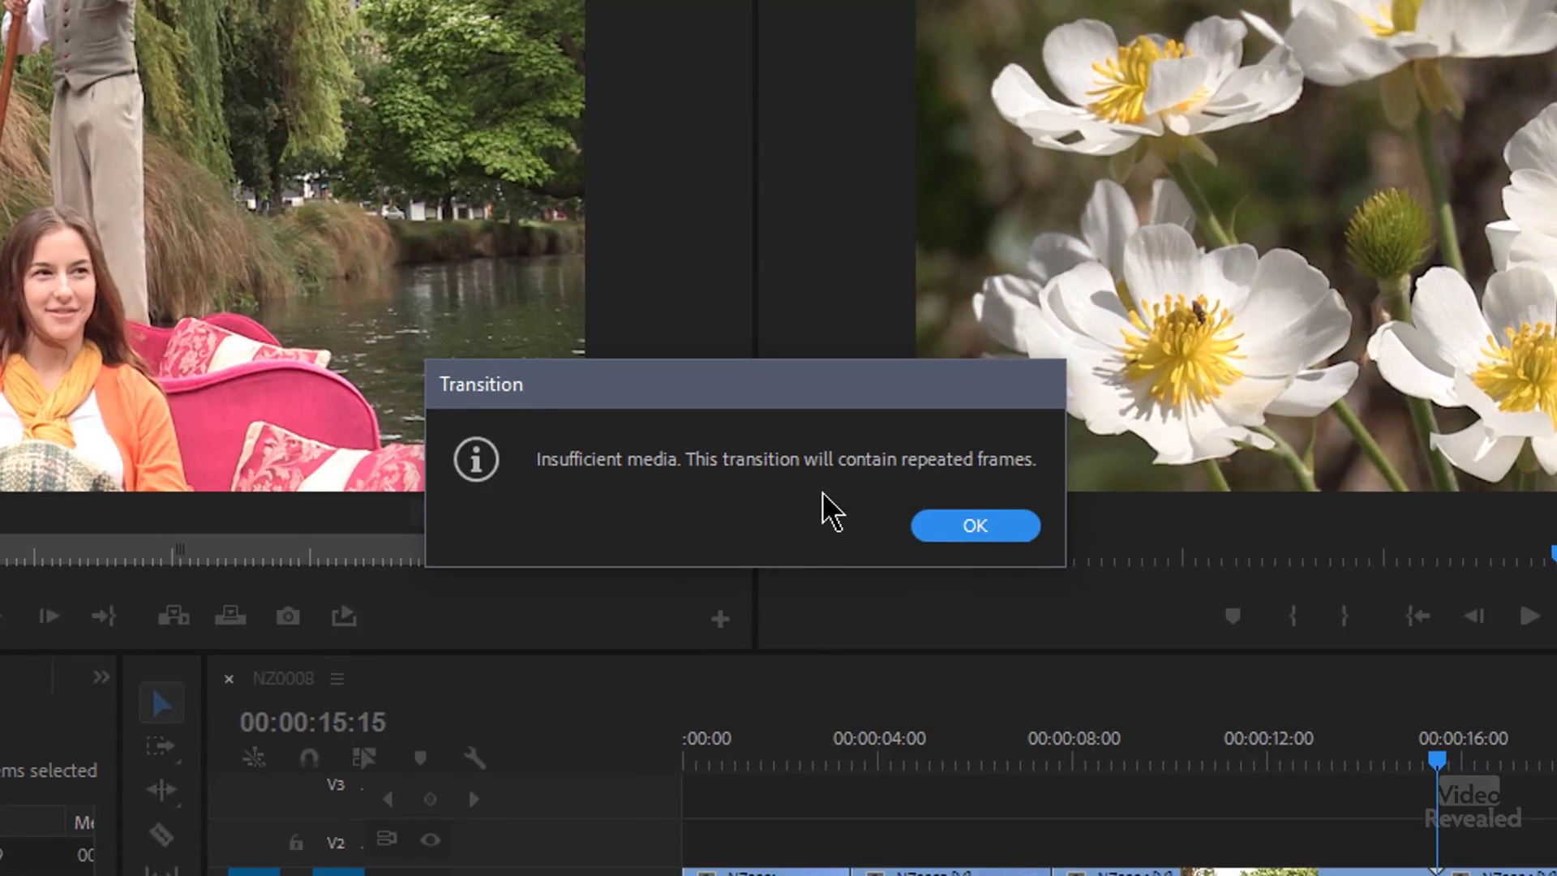
click(943, 527)
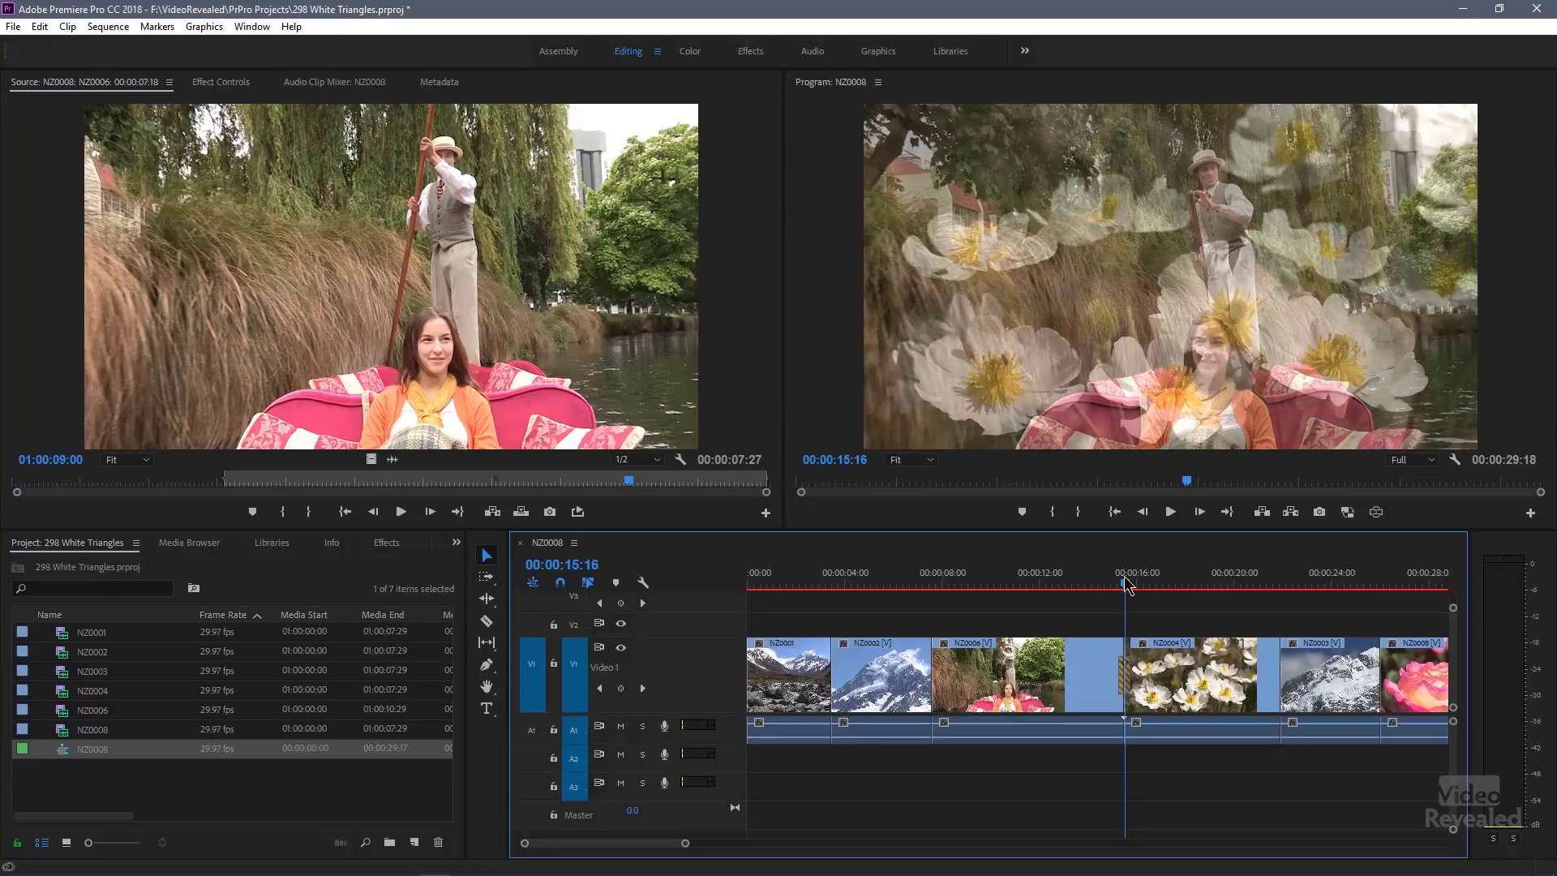
Step: Set the boat-to-flowers Cross Dissolve duration to 100 (one second) and scrub through it
drag(1125, 581, 1112, 581)
key(=)
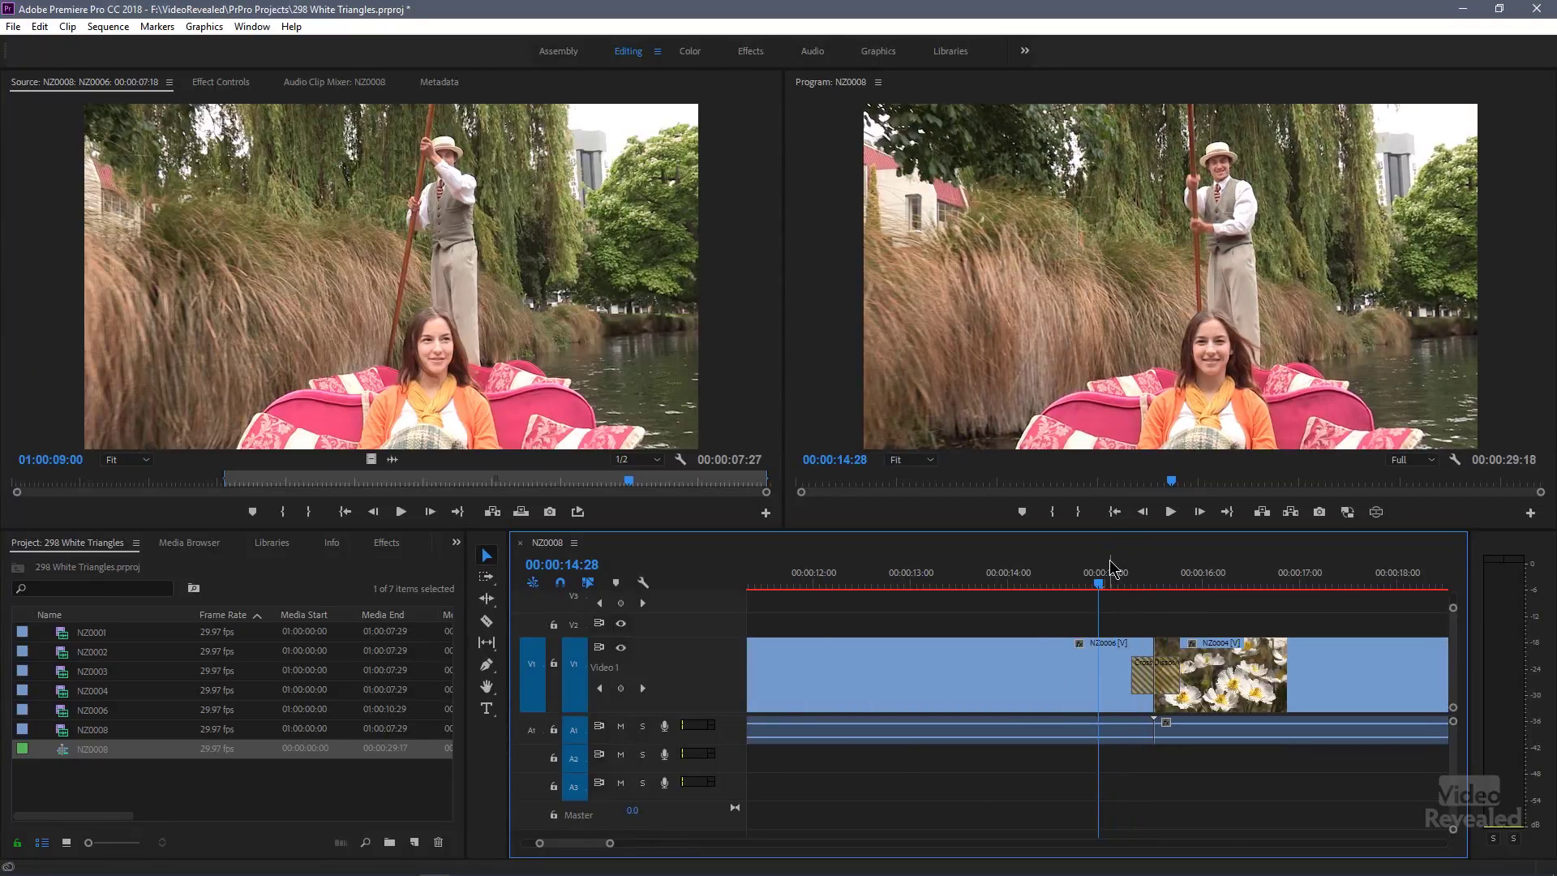
click(1132, 578)
scroll(1123, 649, down, 2)
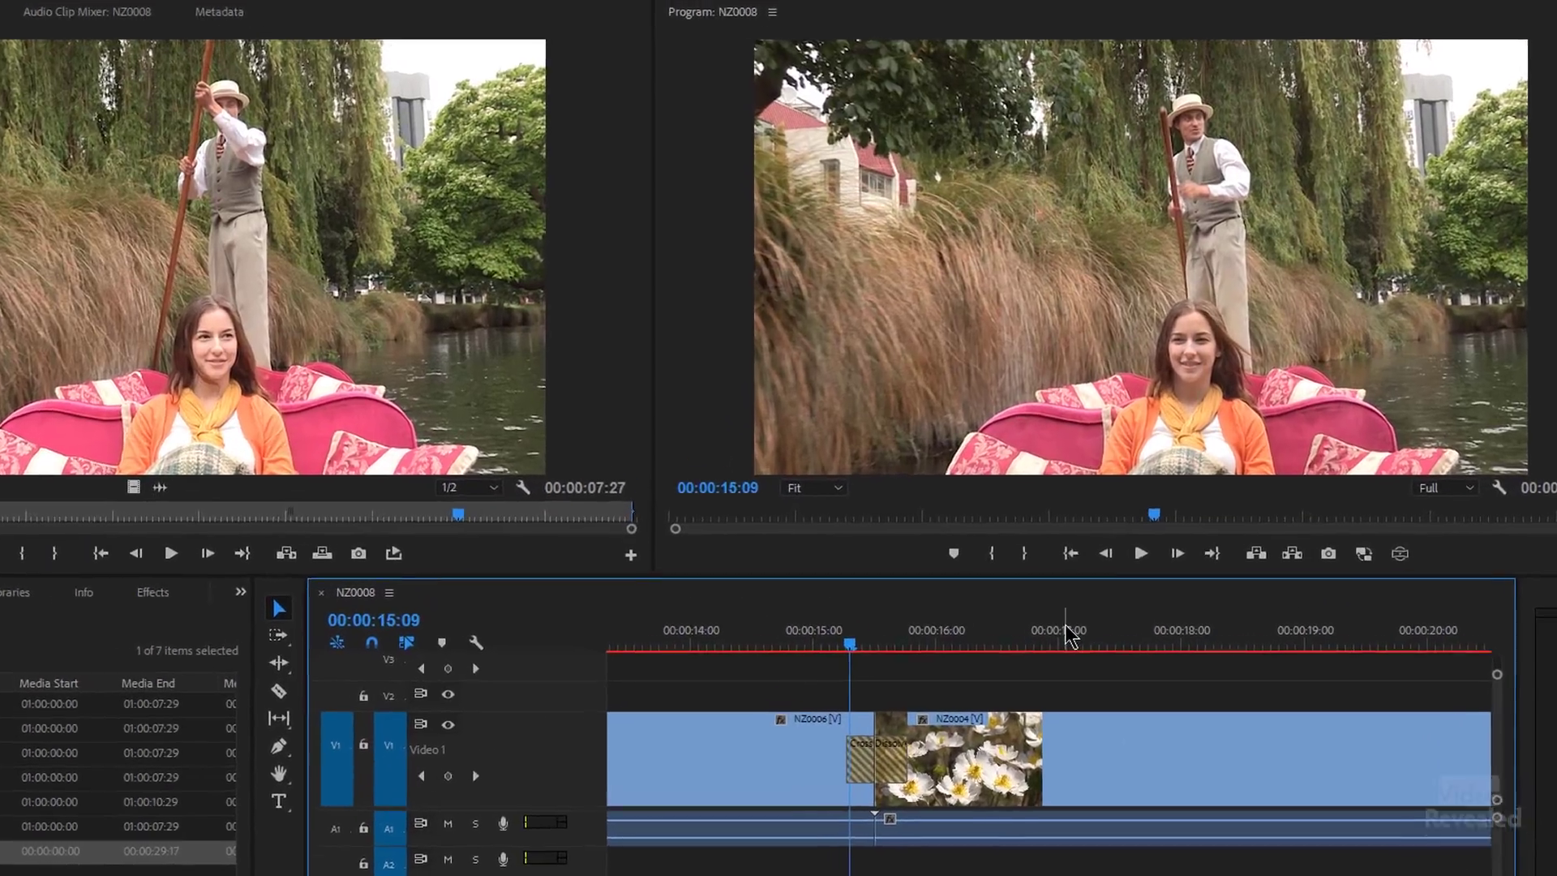
key(Right)
key(Right)
key(Right)
key(Right)
key(Right)
key(Right)
key(Right)
key(Right)
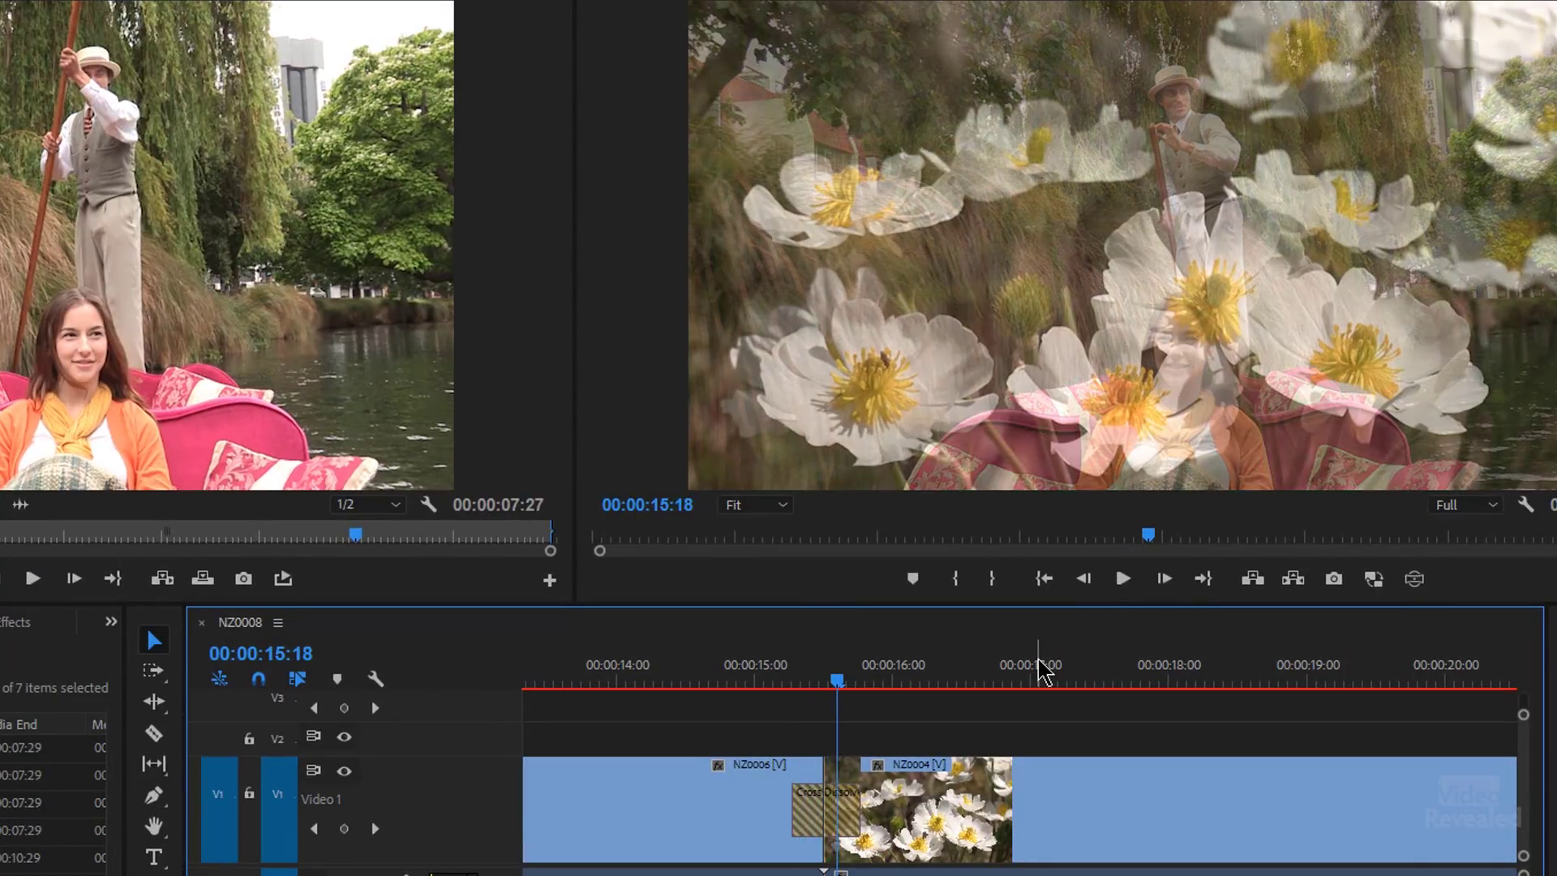
key(Right)
key(Right)
key(Right)
key(Right)
key(Right)
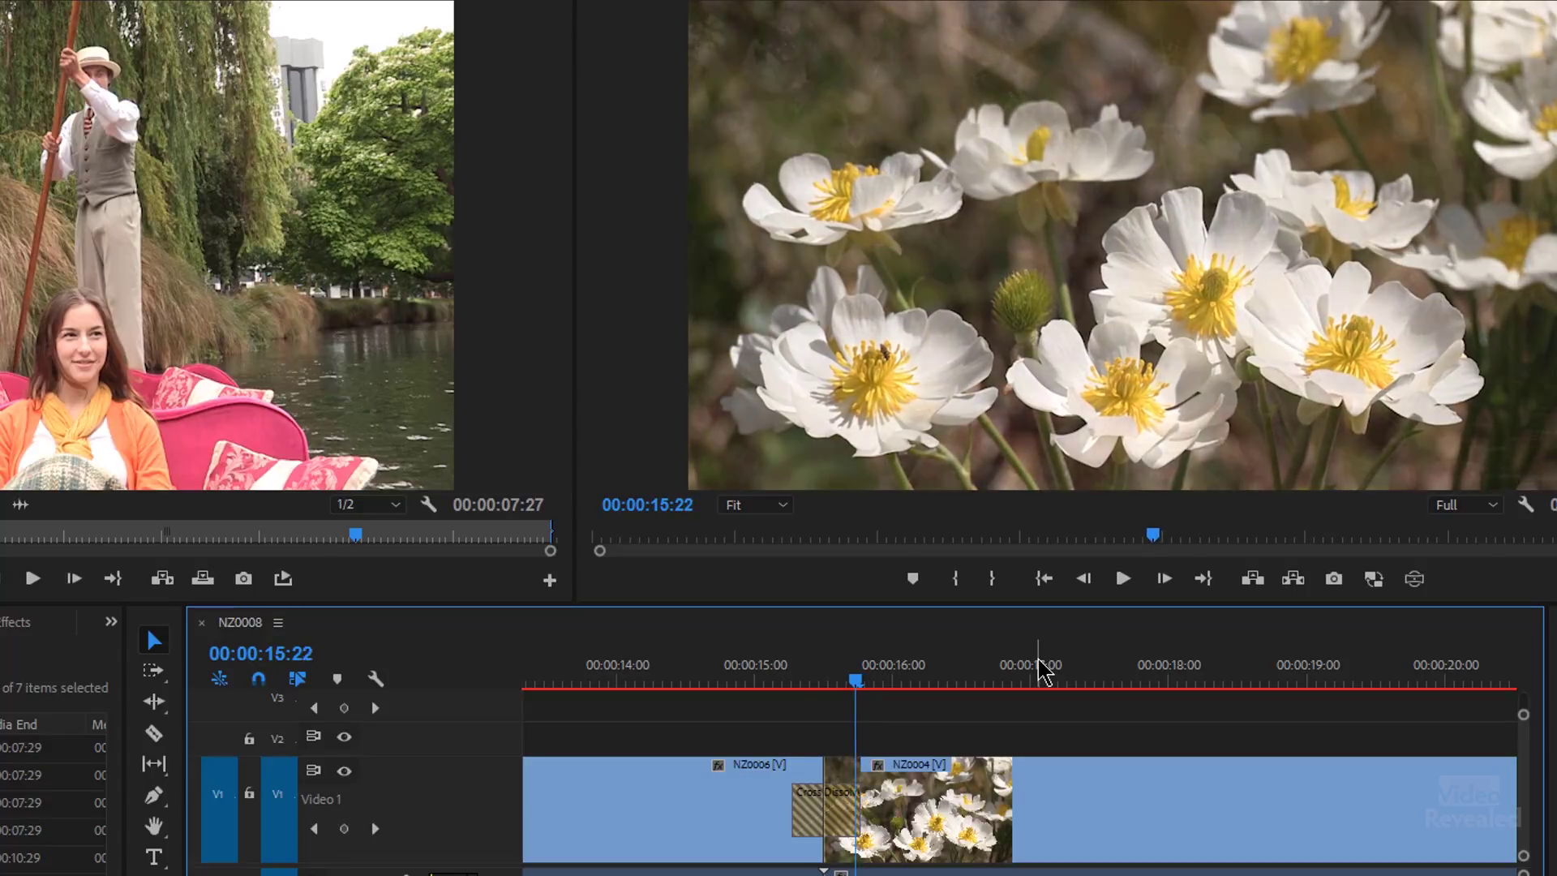
double_click(814, 803)
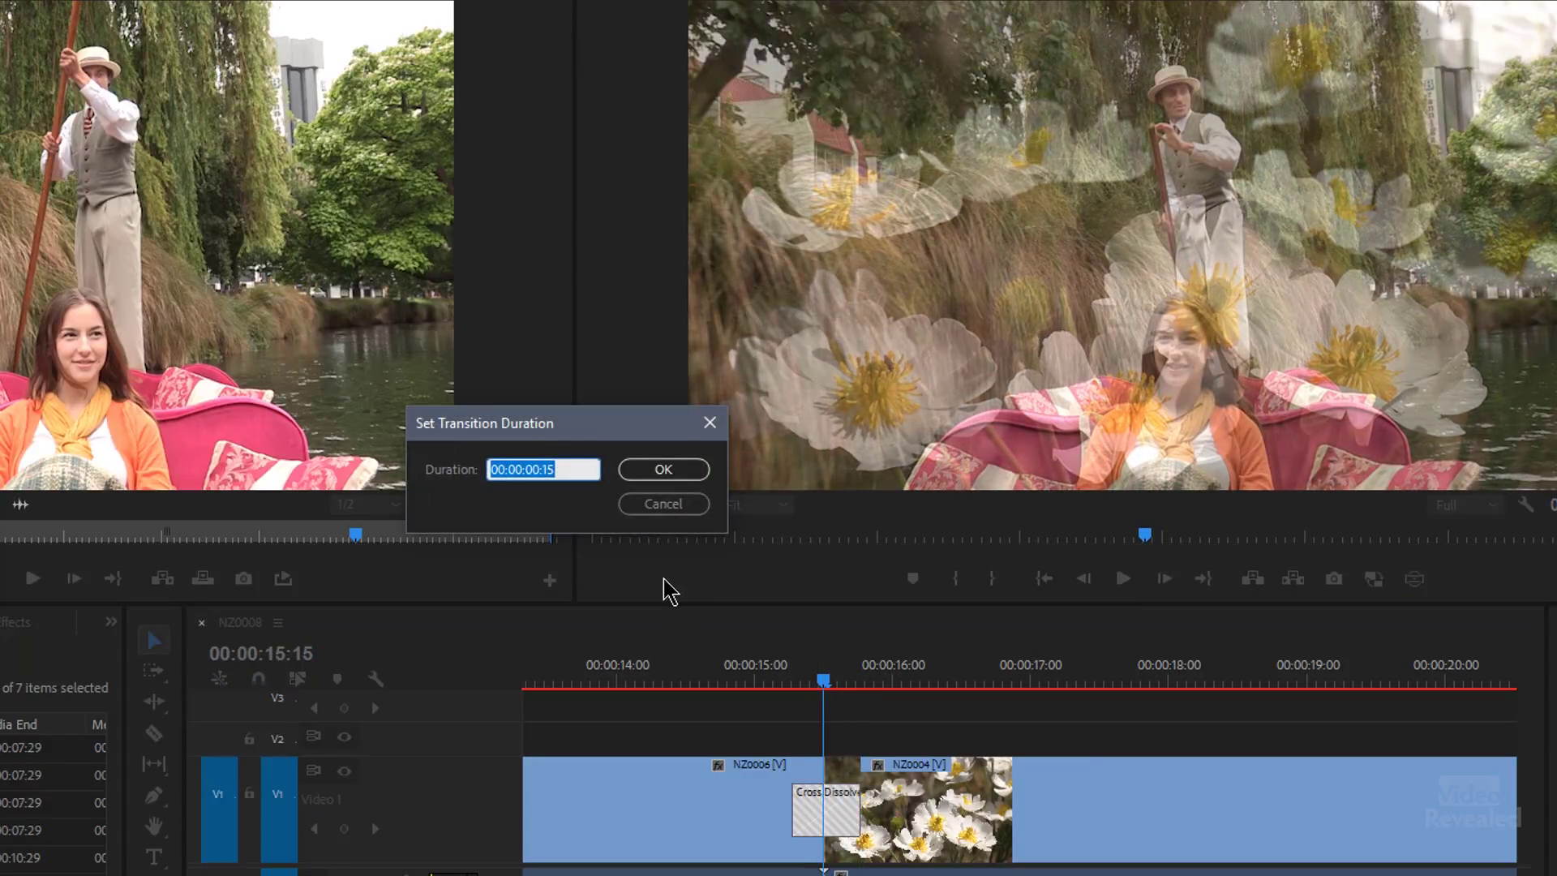
text(100)
key(Return)
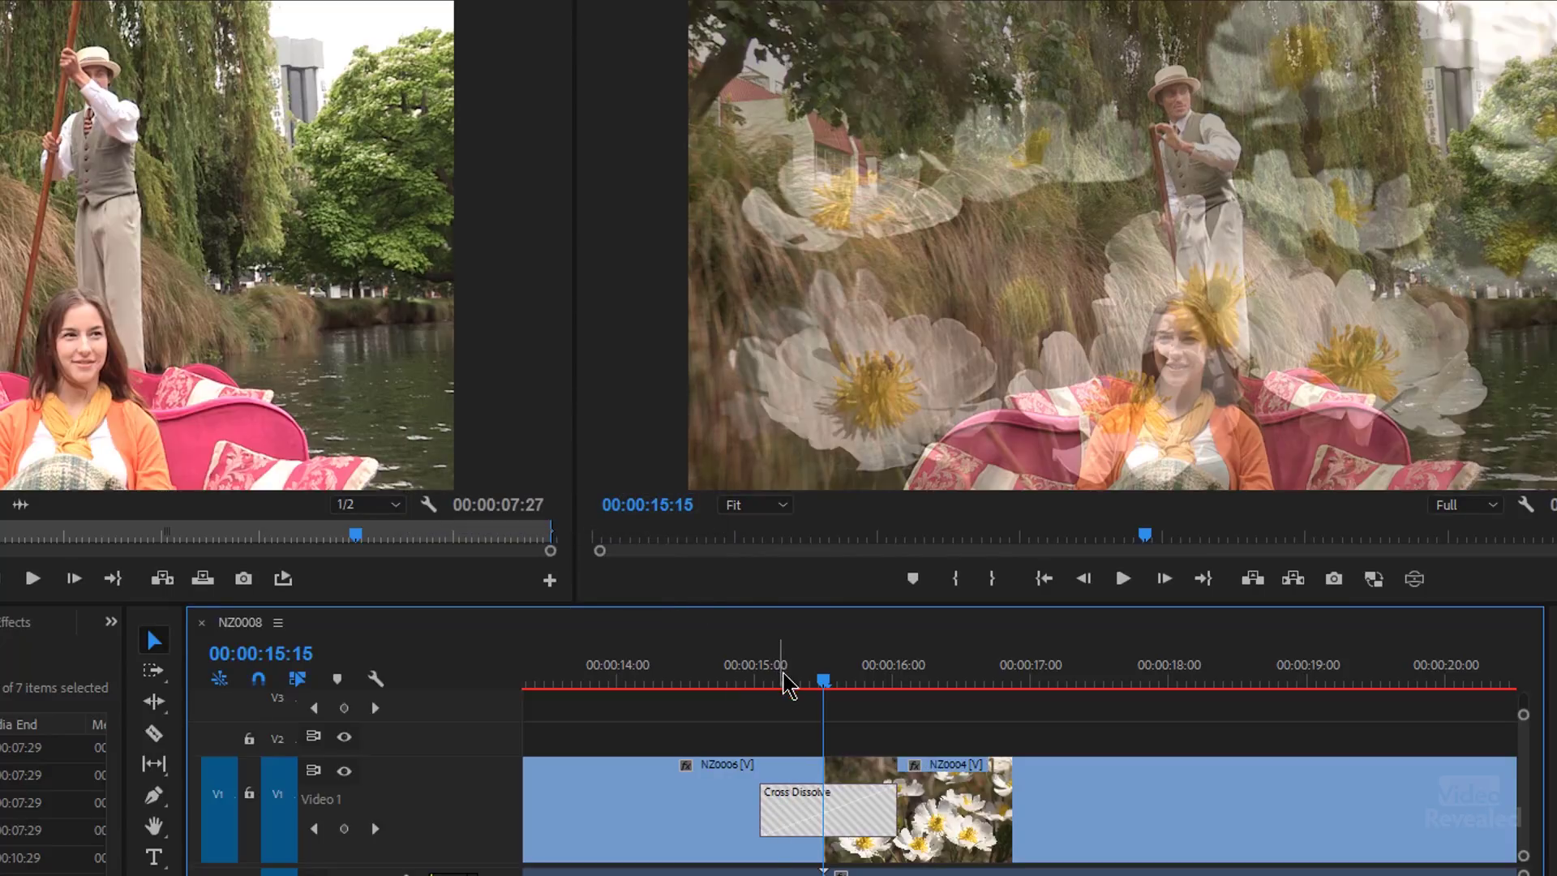
drag(785, 685, 823, 665)
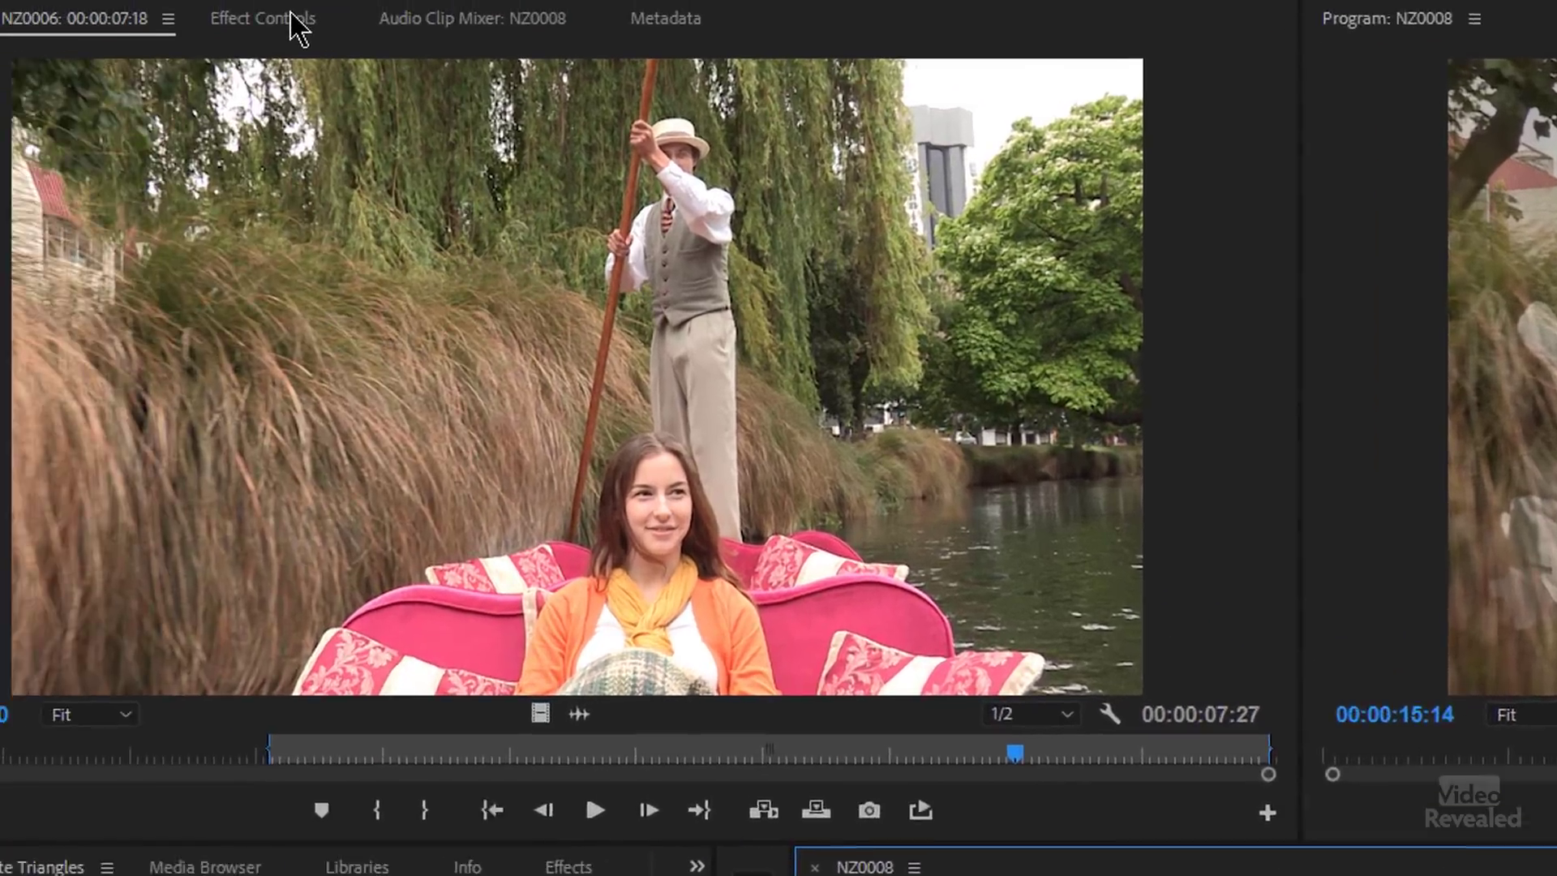
Step: Show the Cross Dissolve in Effect Controls with a widened mini timeline and scrub its 00:00:01:00 span
click(283, 21)
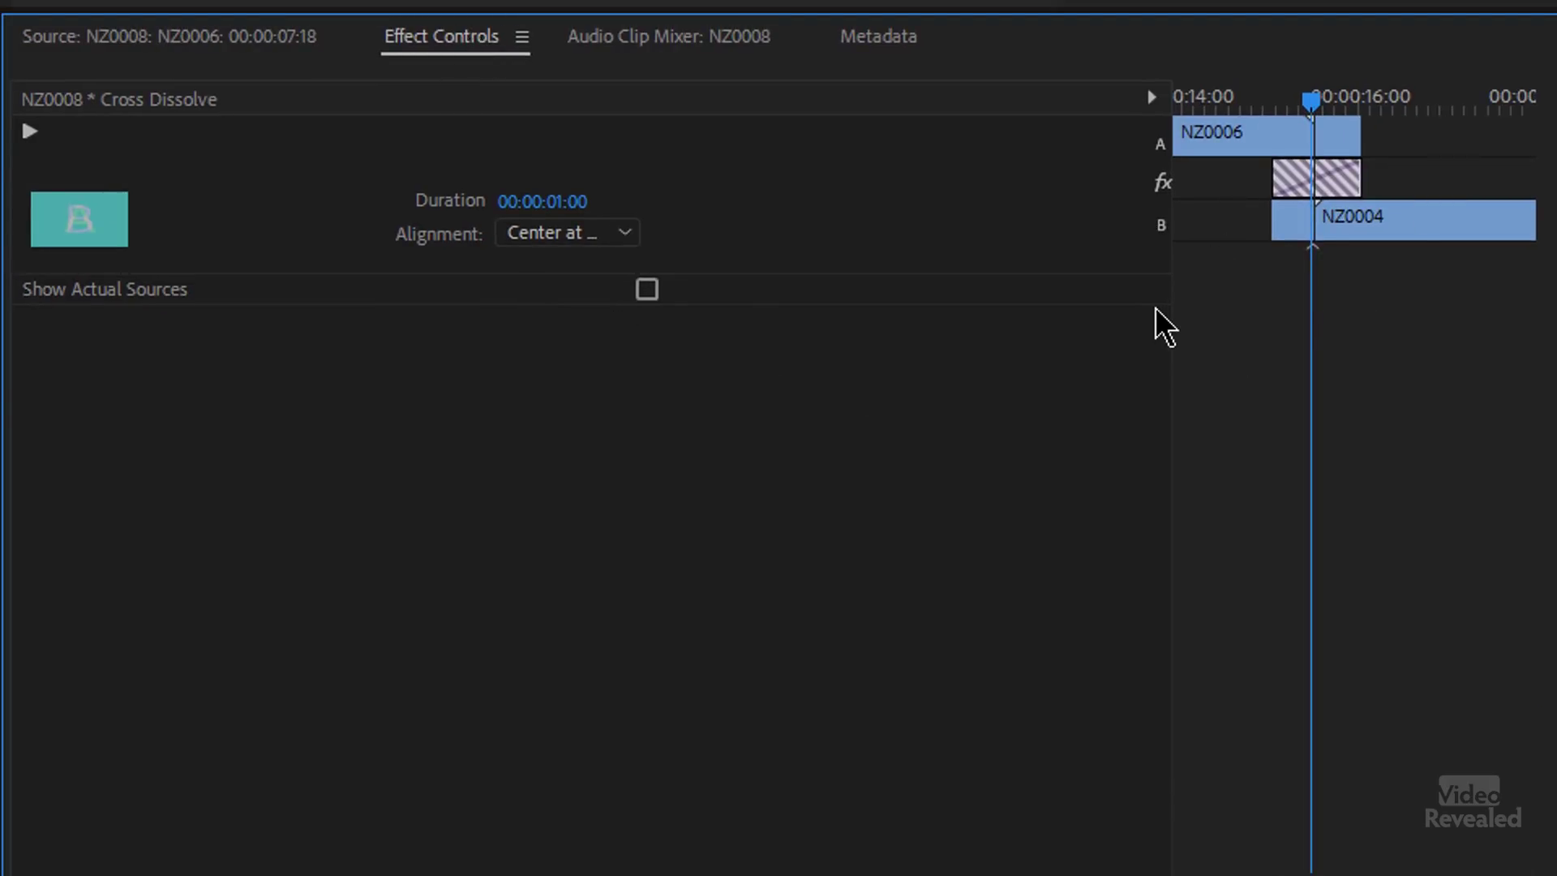
drag(1151, 288, 647, 324)
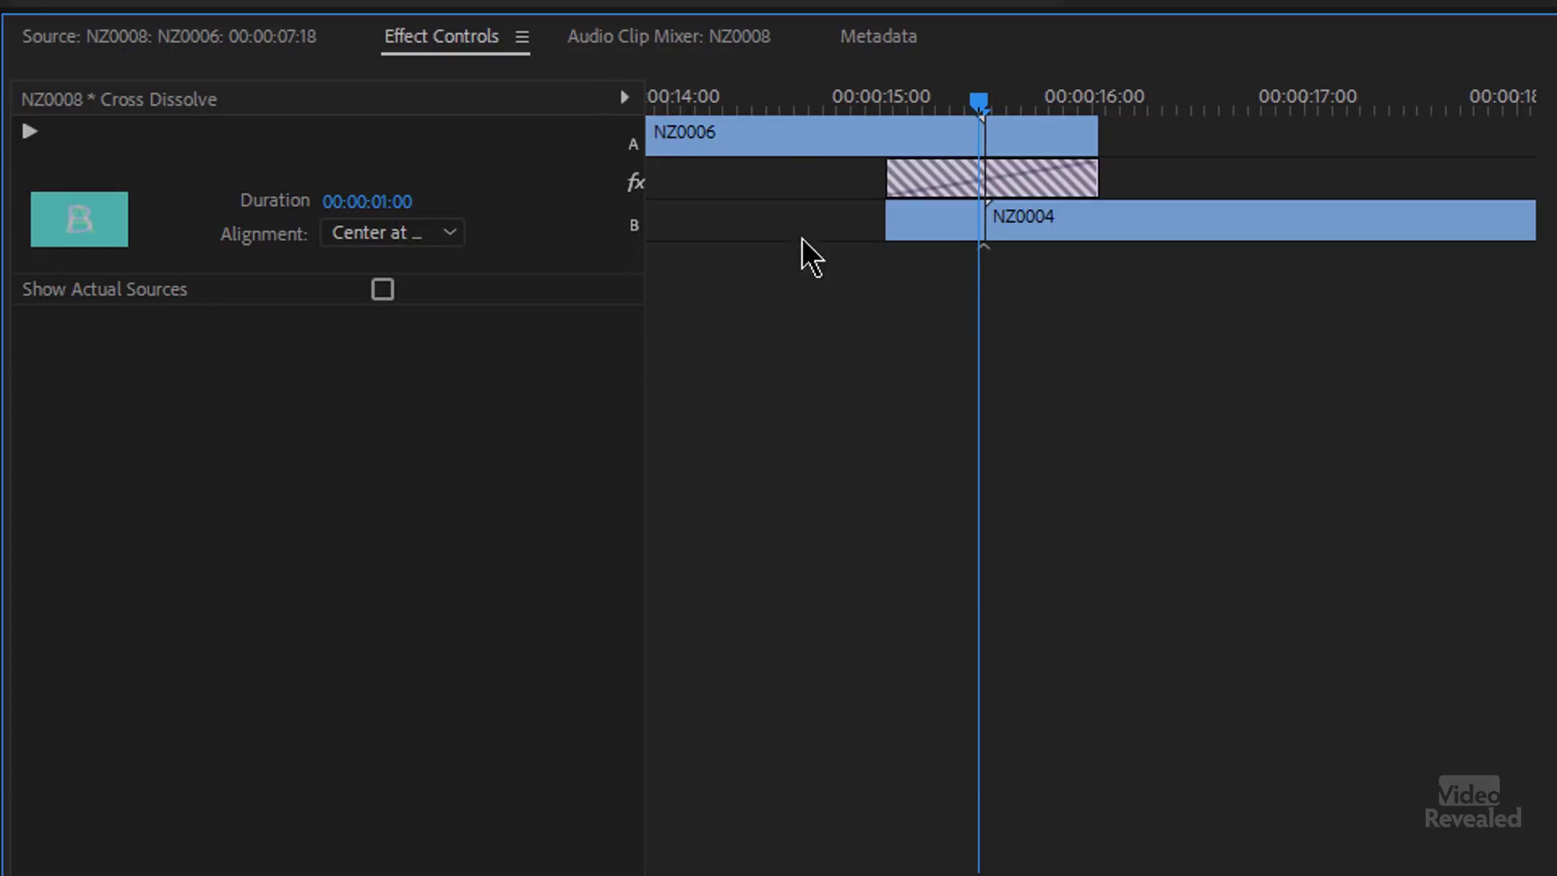
mouse_move(965, 113)
mouse_down()
mouse_move(862, 104)
mouse_move(946, 113)
mouse_up()
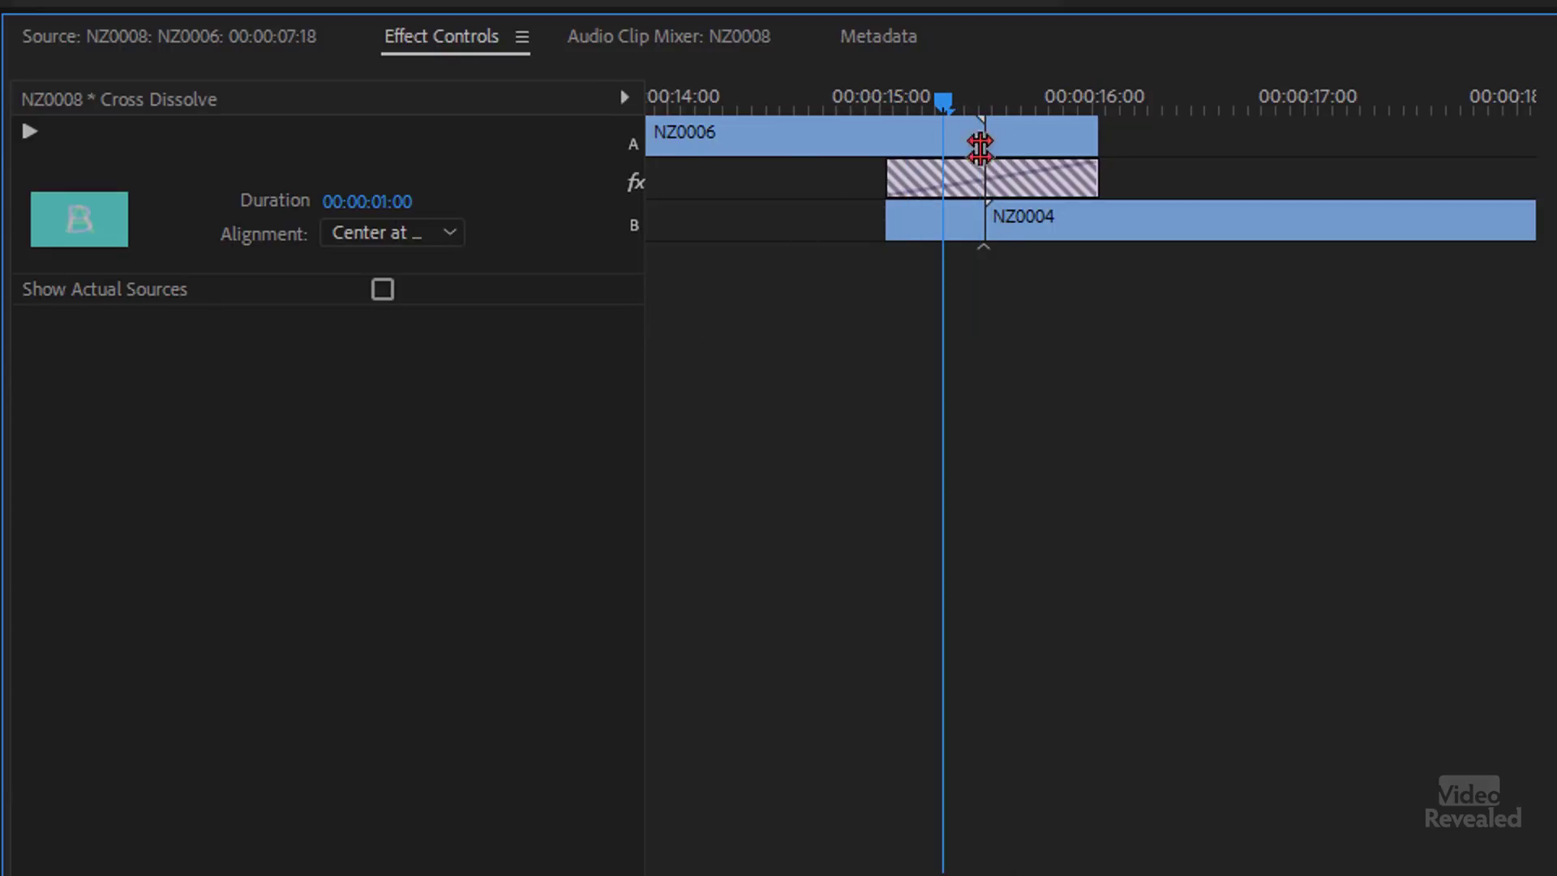
drag(951, 105, 1041, 105)
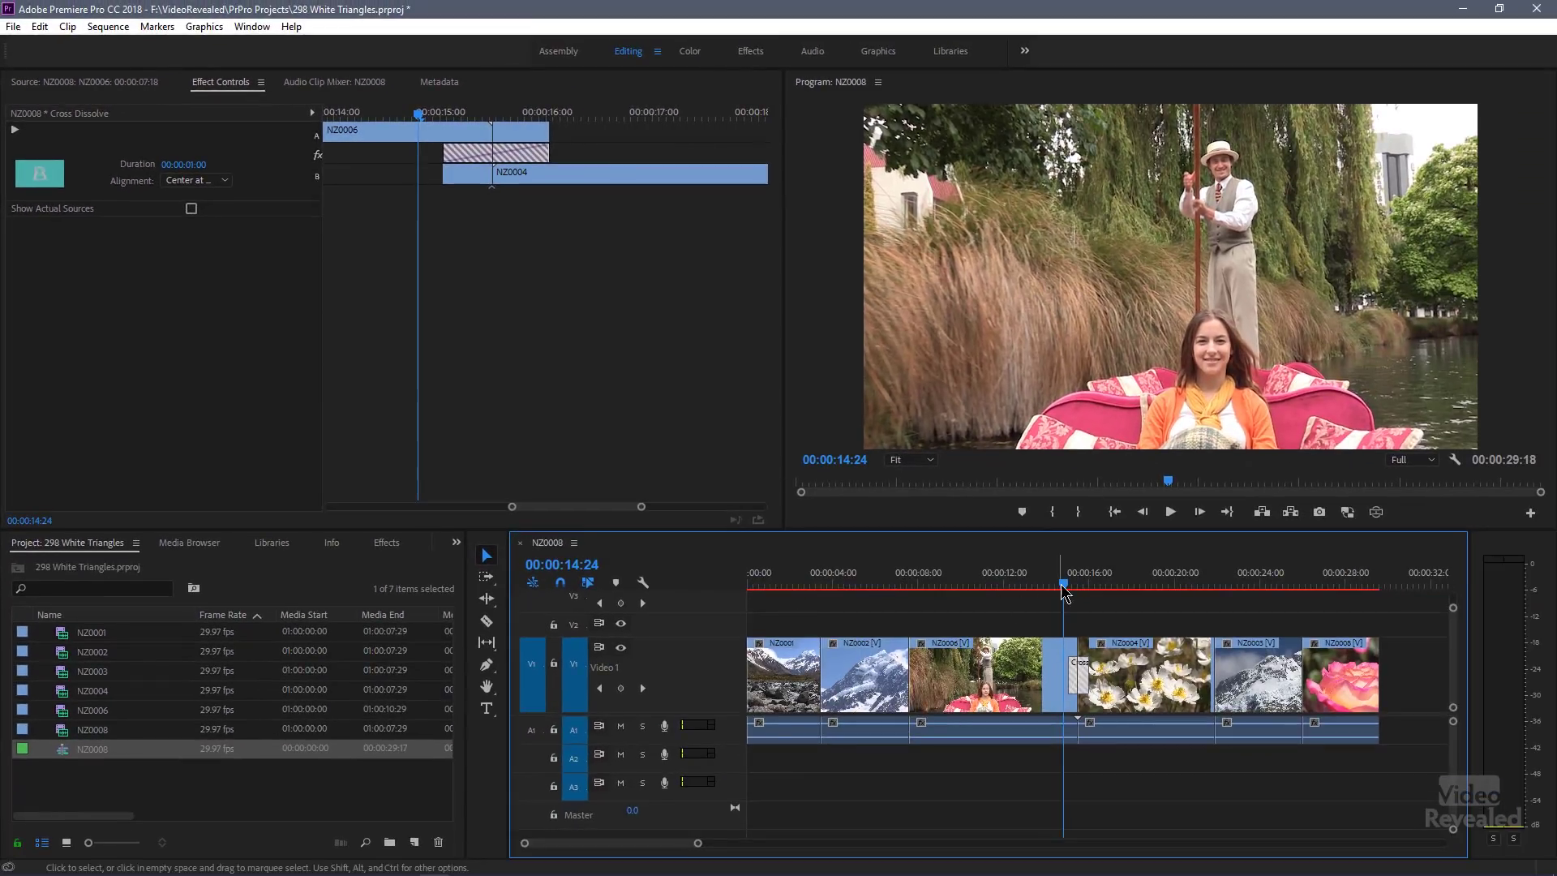
Step: Ripple-trim NZ0006's end and NZ0004's start under the Cross Dissolve, shortening NZ0008 to 00:00:26:19
drag(1065, 594, 1045, 584)
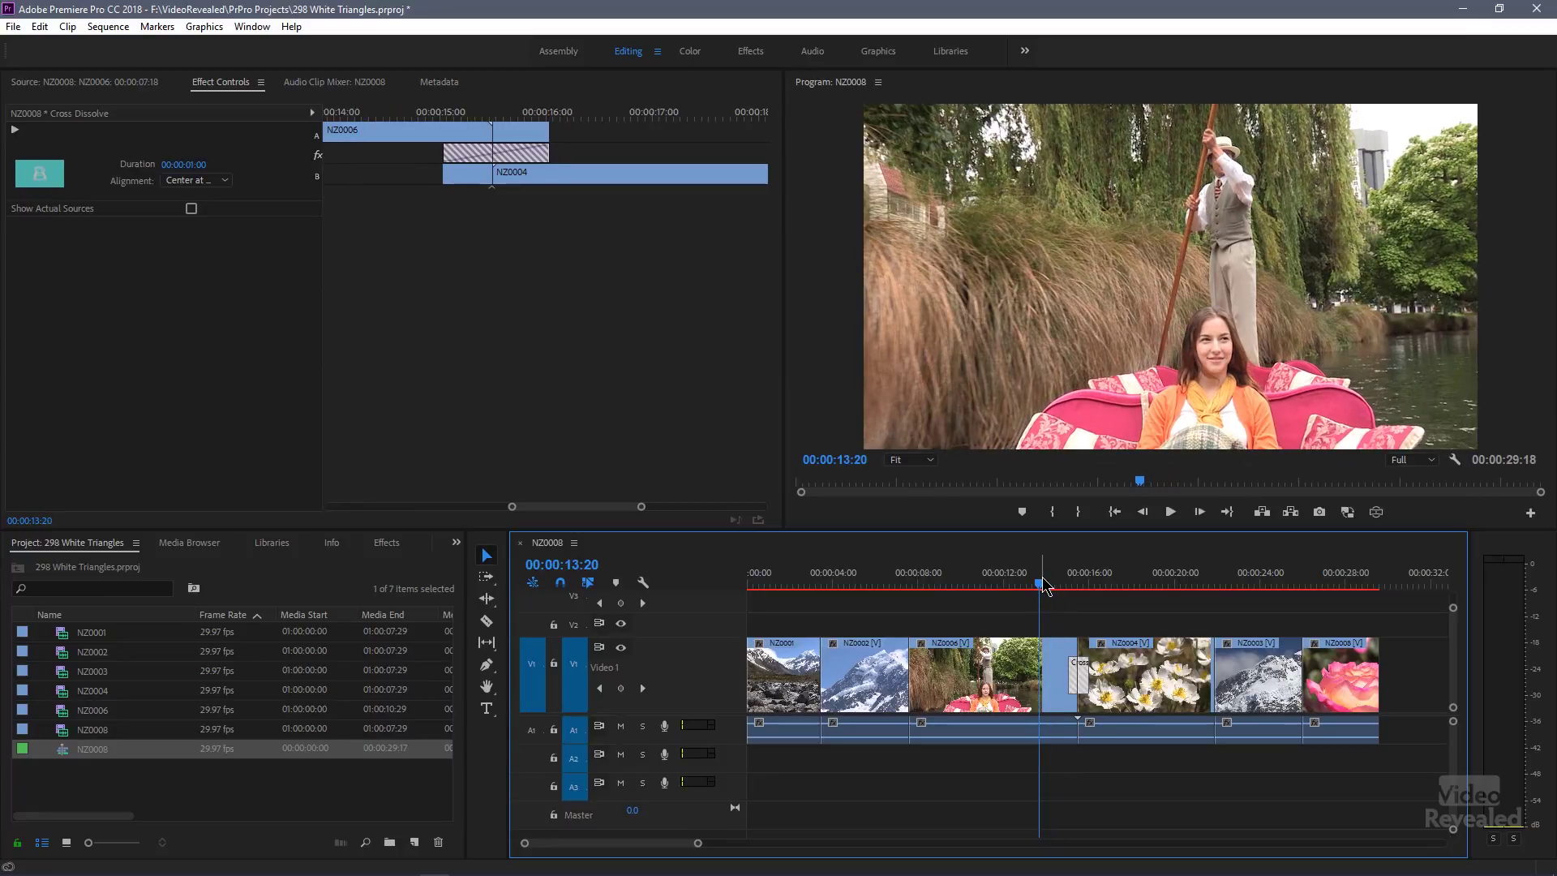
key(Delete)
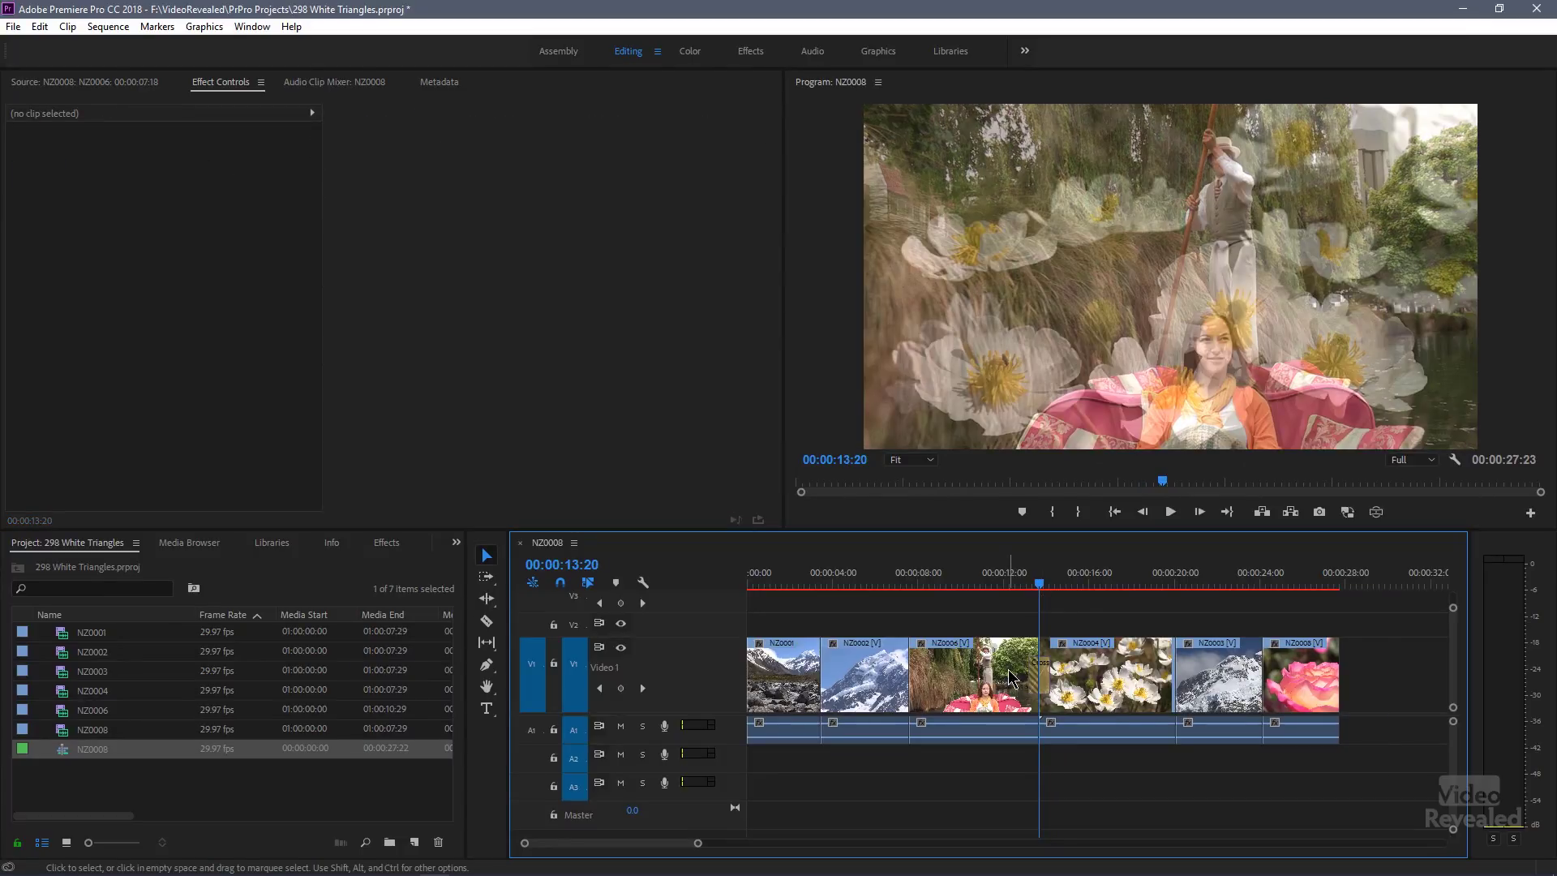
click(1062, 577)
key(q)
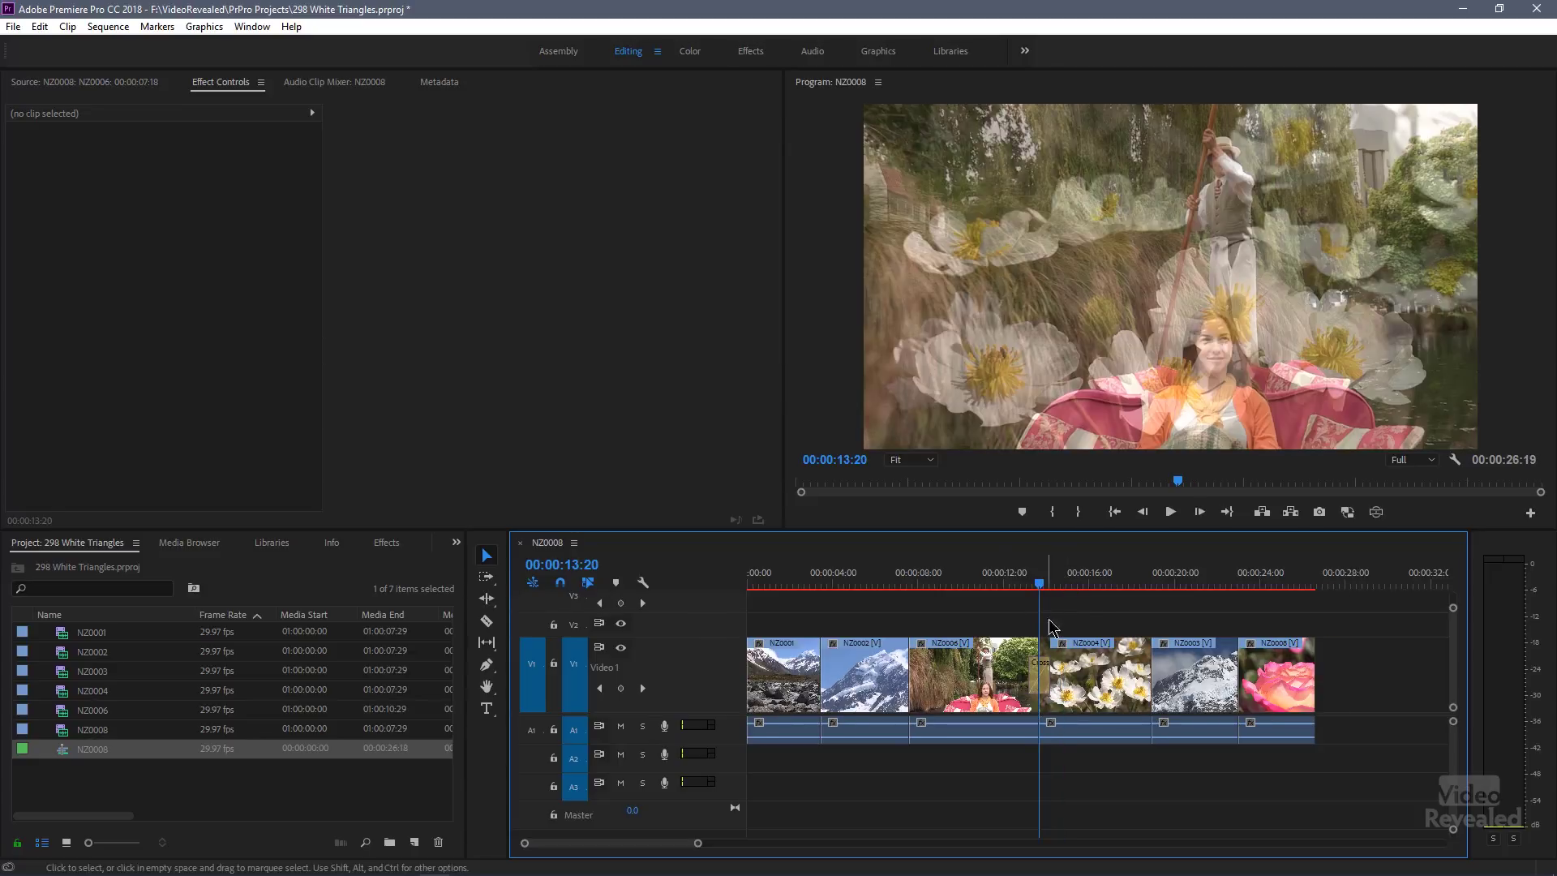
click(1042, 673)
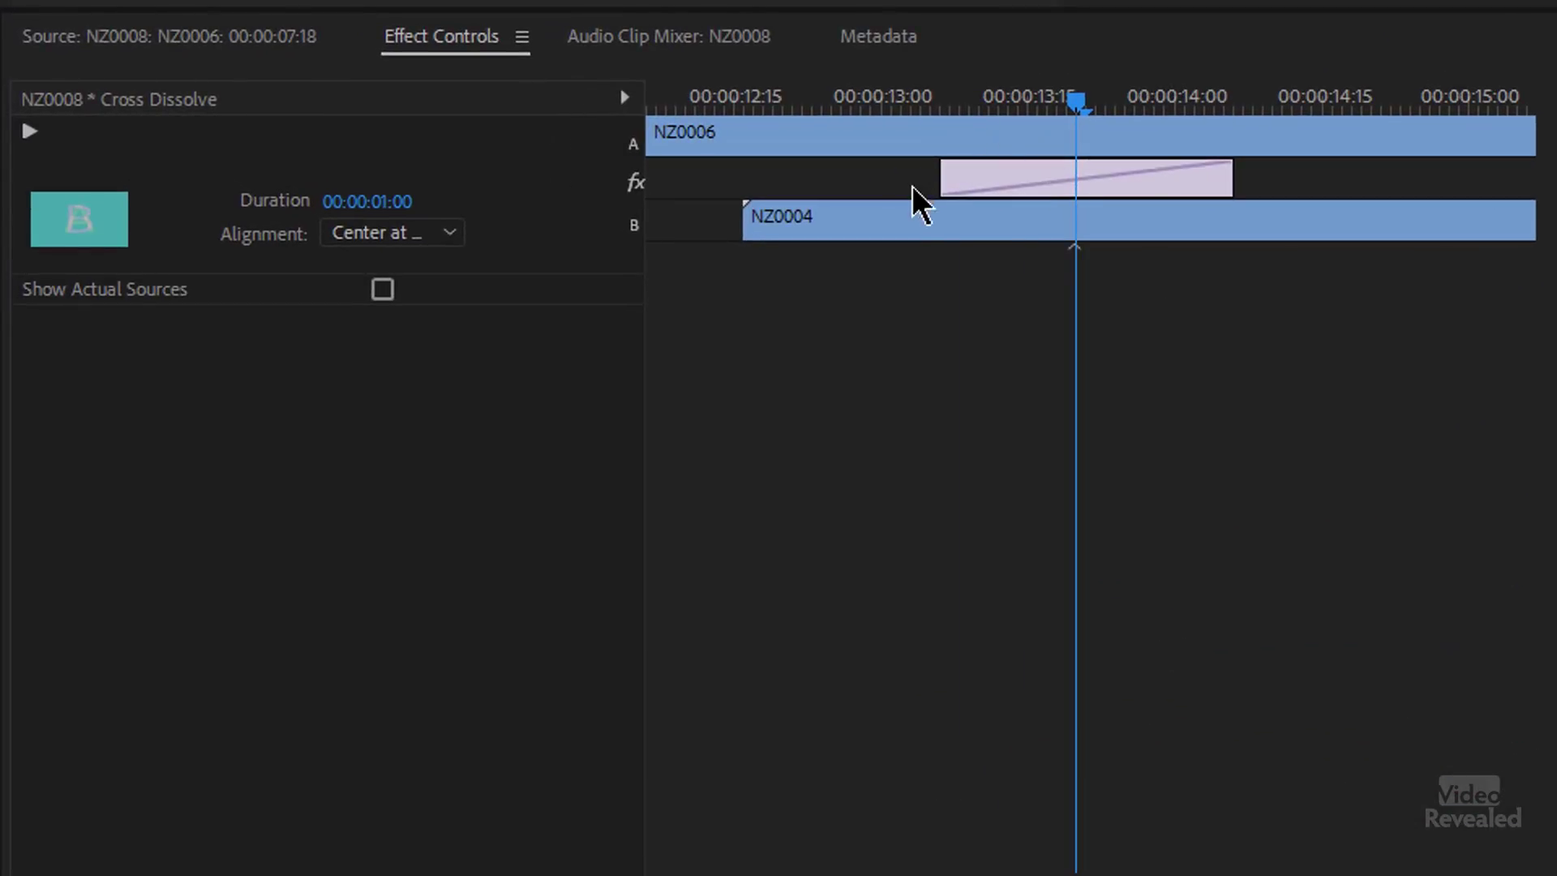